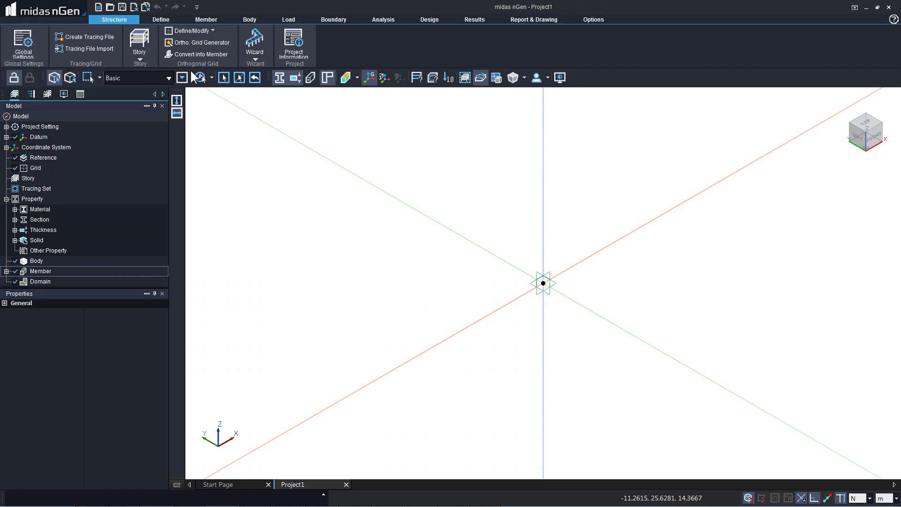
# Browse the Material, Member, Body, Load, Boundary, Analysis and Design ribbon tabs, then return to Structure.
pyautogui.click(161, 19)
pyautogui.click(205, 19)
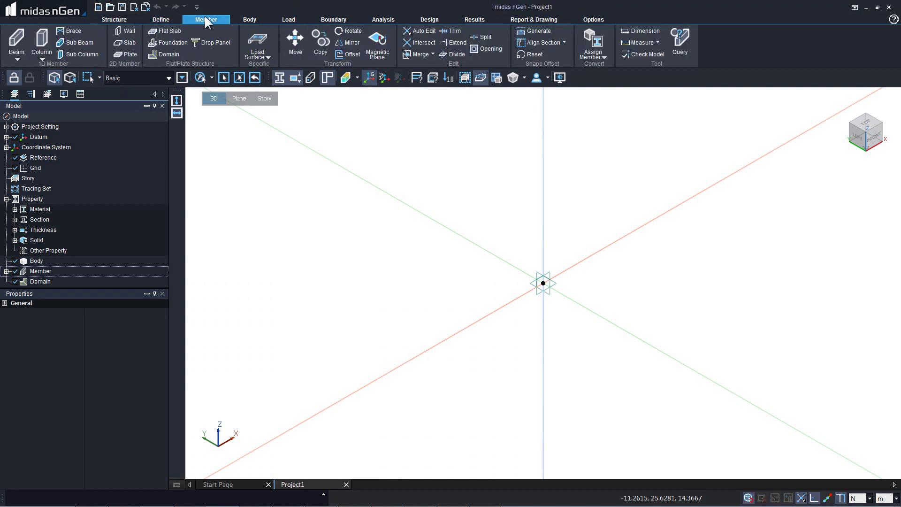
pyautogui.click(249, 19)
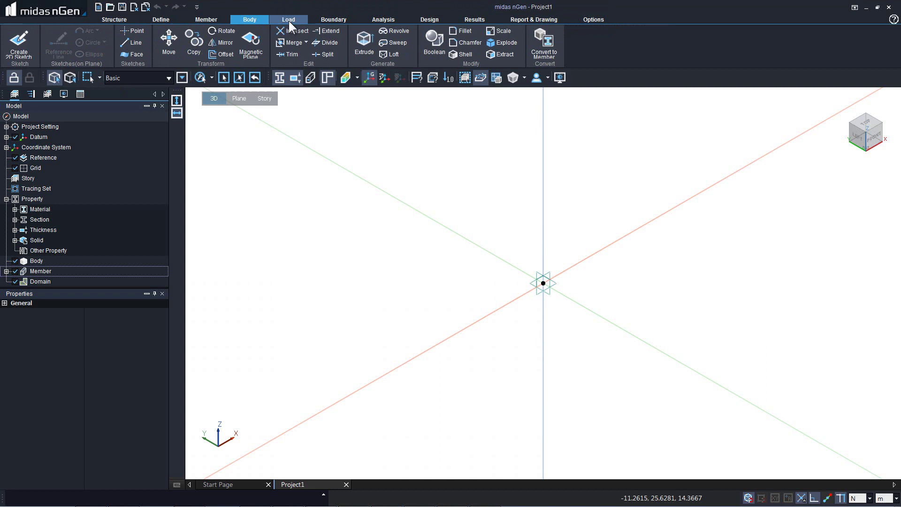
pyautogui.click(289, 20)
pyautogui.click(336, 18)
pyautogui.click(390, 18)
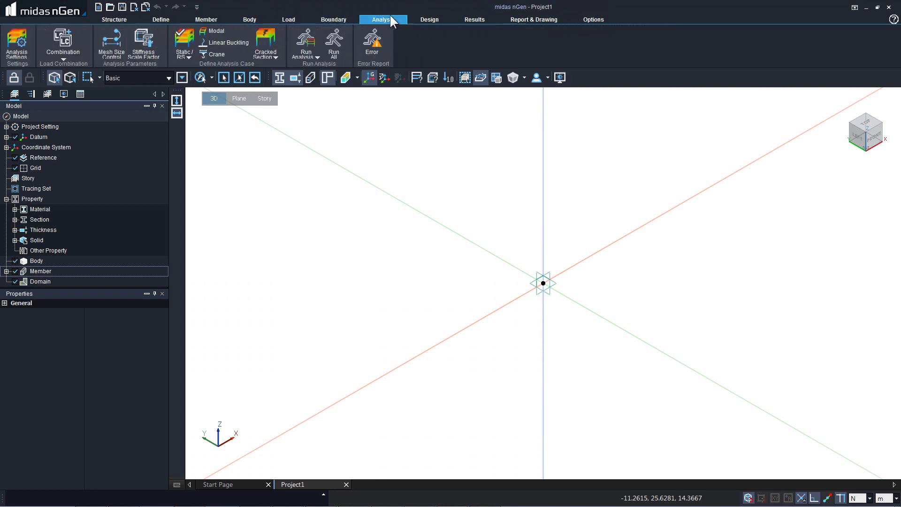
pyautogui.click(429, 19)
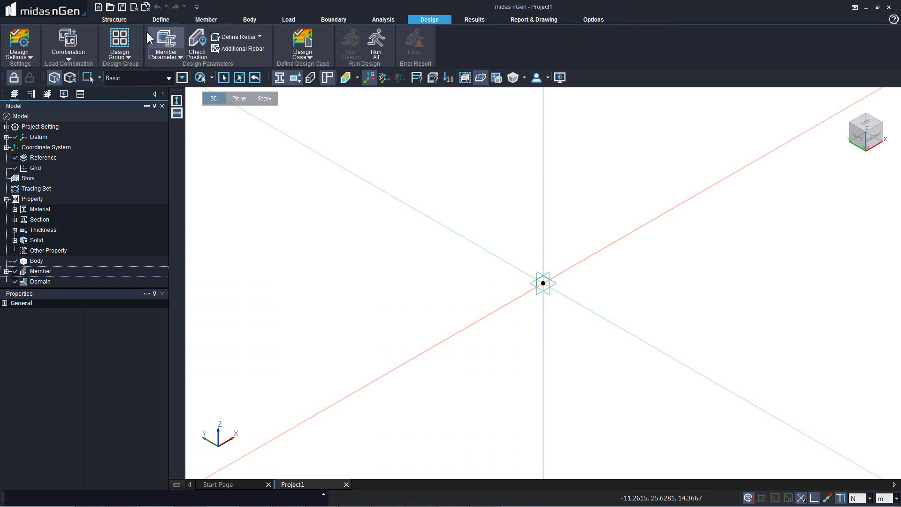
pyautogui.click(112, 21)
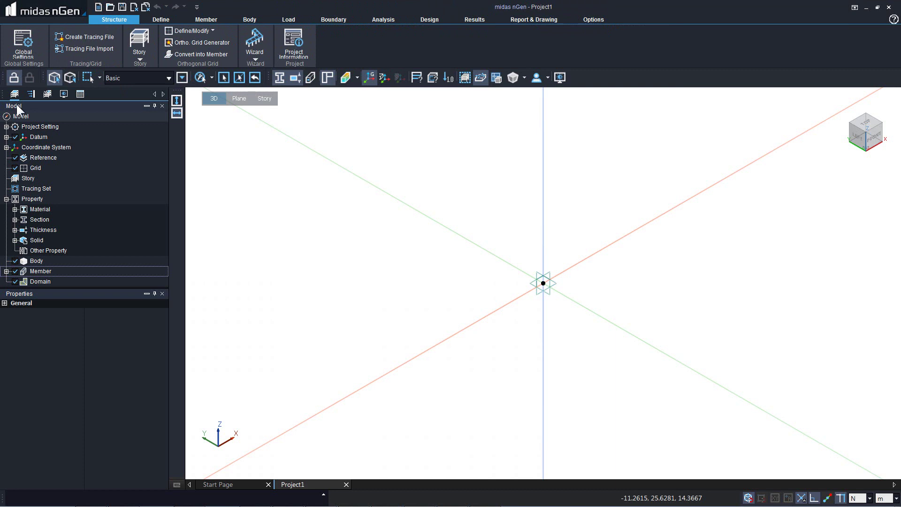
# Review the Analysis, Design, Display and Tables trees, then bring up the application menu.
pyautogui.click(9, 131)
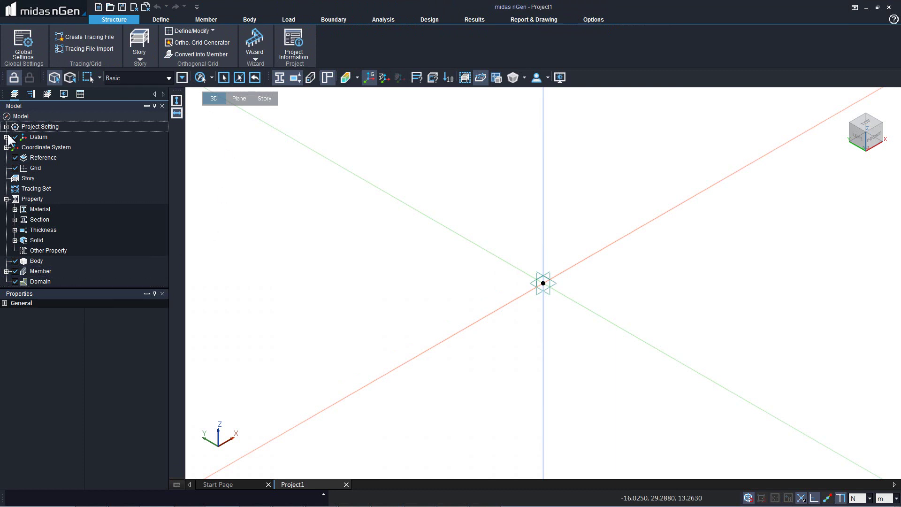
pyautogui.click(137, 115)
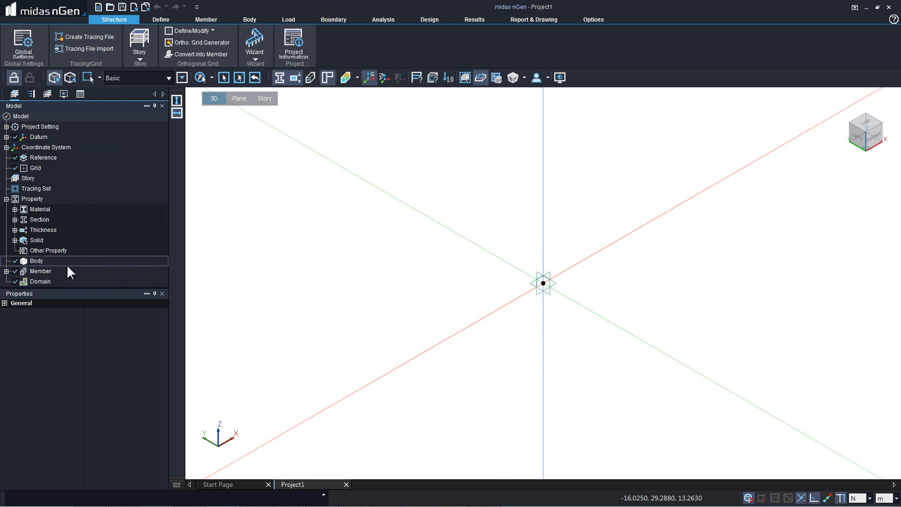
pyautogui.click(31, 94)
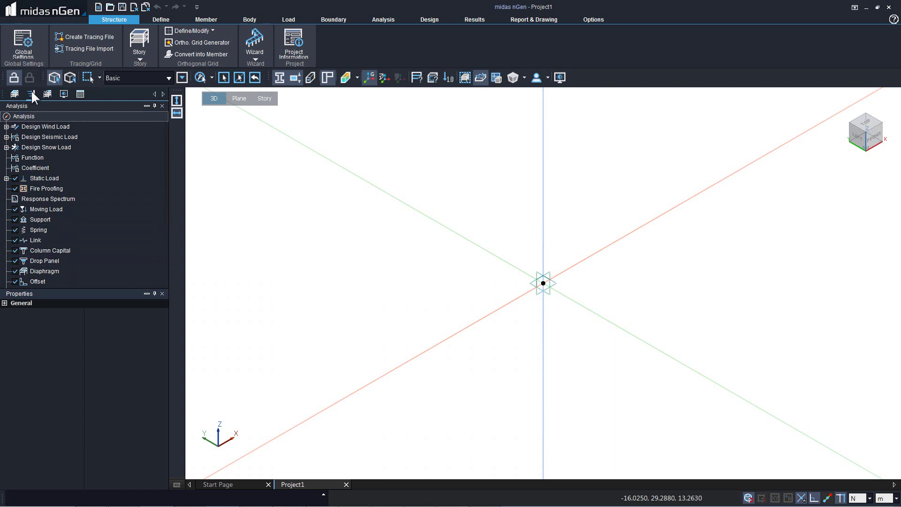
pyautogui.click(48, 94)
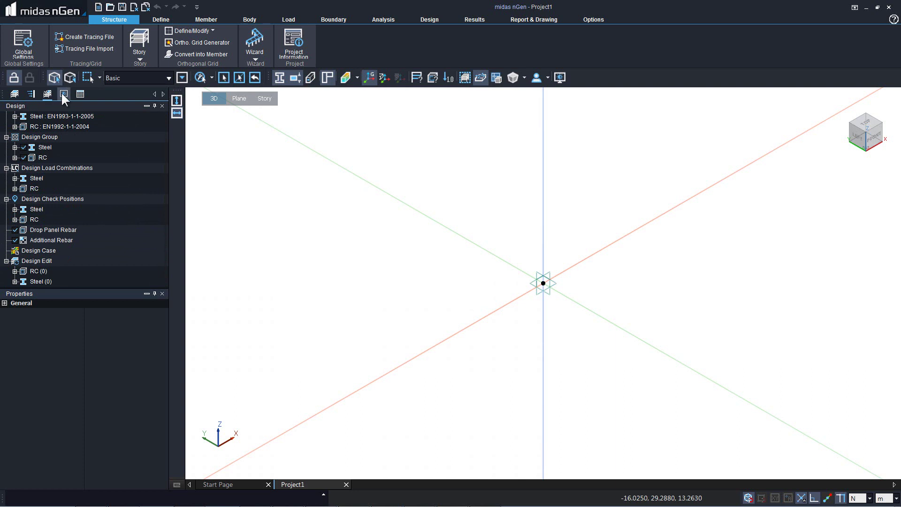
pyautogui.click(64, 95)
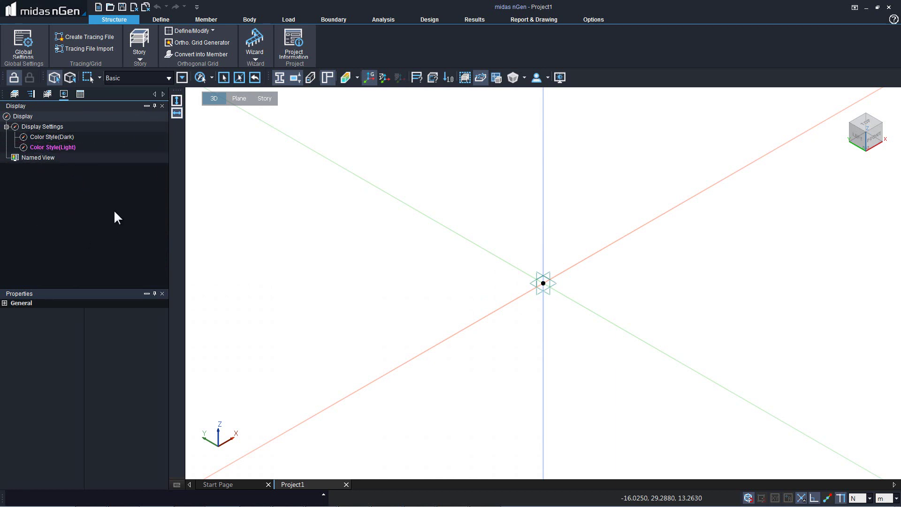
pyautogui.click(80, 94)
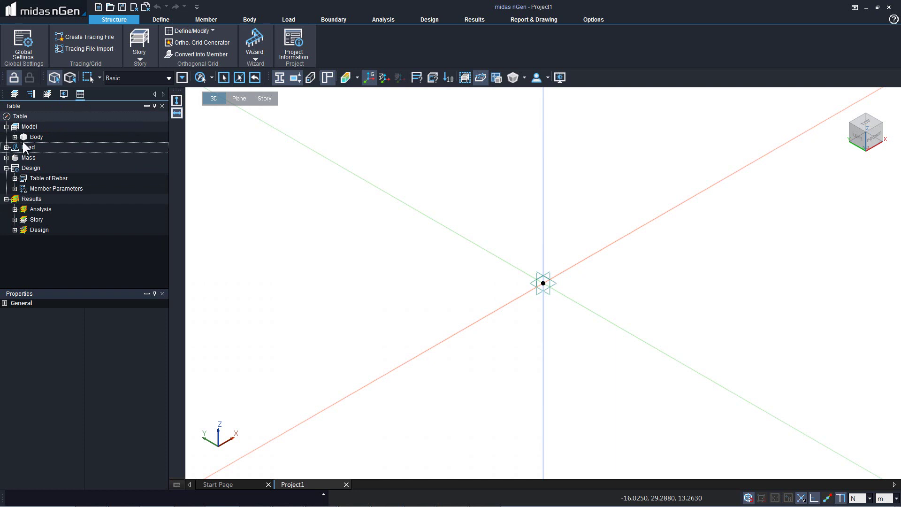
pyautogui.click(15, 94)
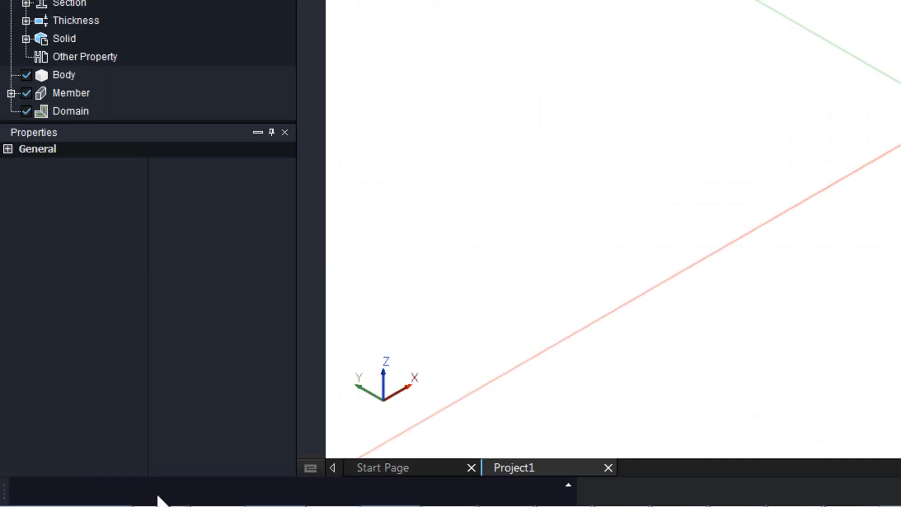
pyautogui.click(96, 497)
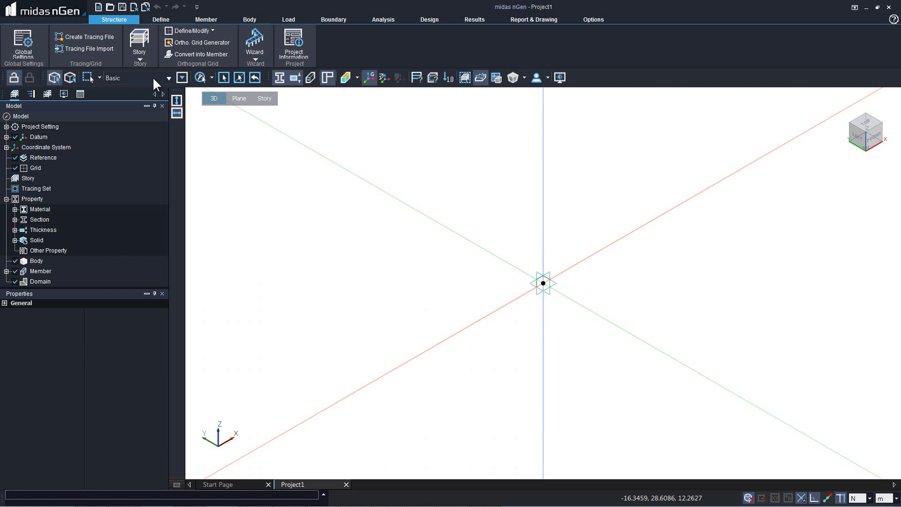
pyautogui.click(65, 6)
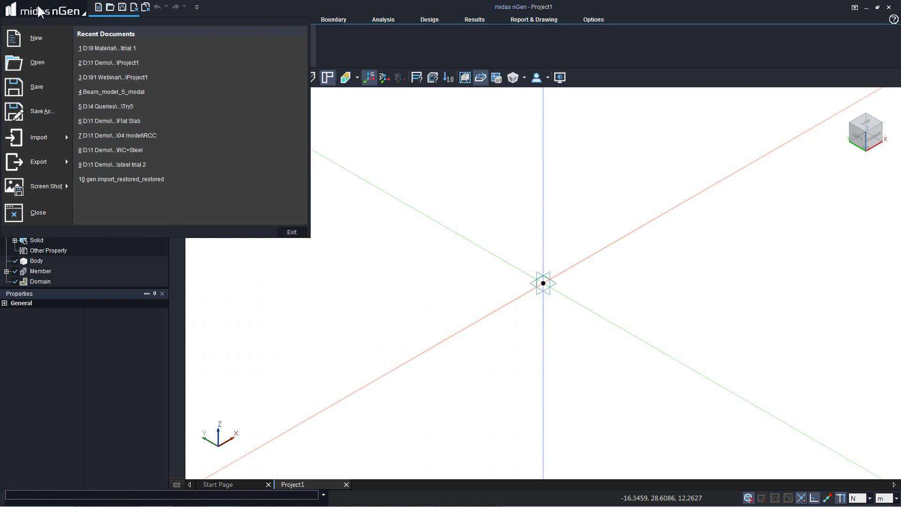
# Preview the Import submenu options, then dismiss the application menu.
pyautogui.moveTo(40, 139)
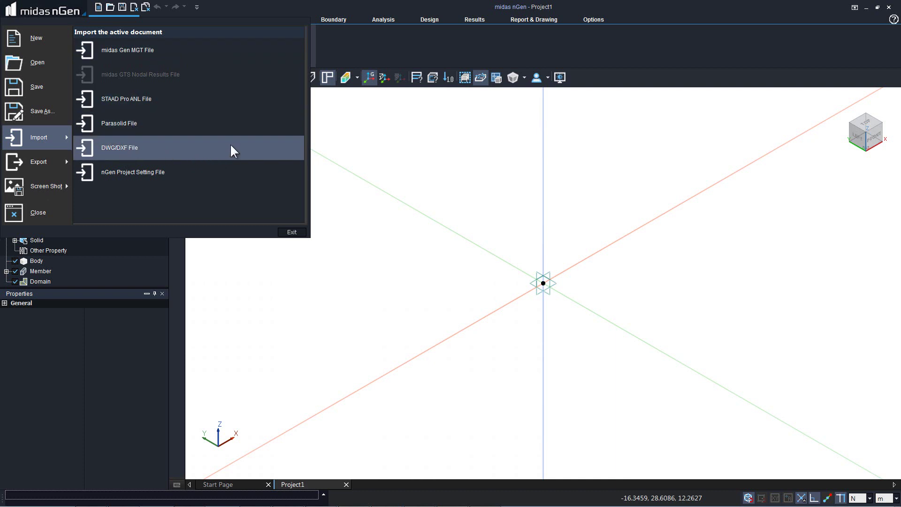
pyautogui.click(234, 6)
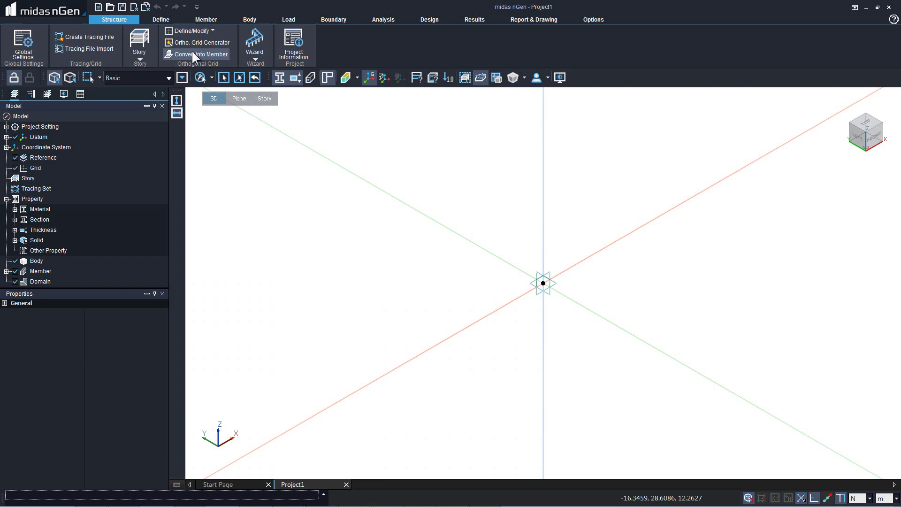
pyautogui.click(199, 15)
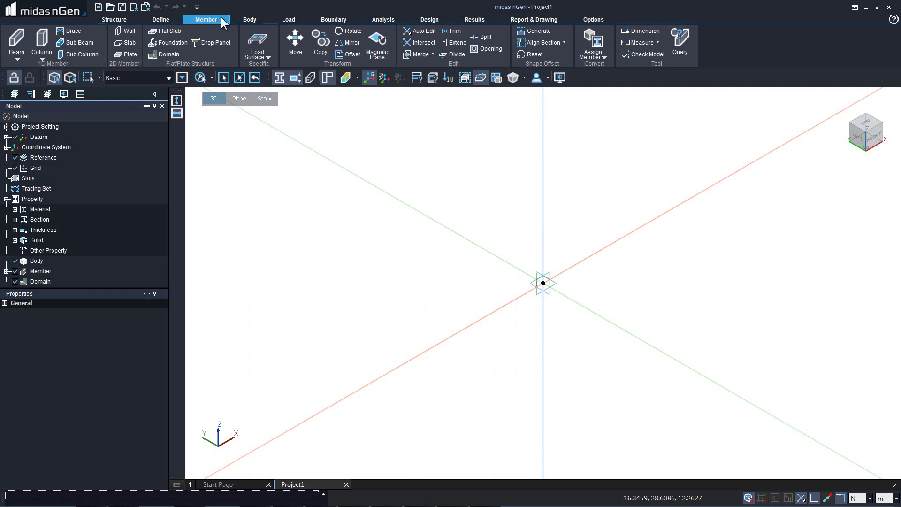
pyautogui.click(253, 19)
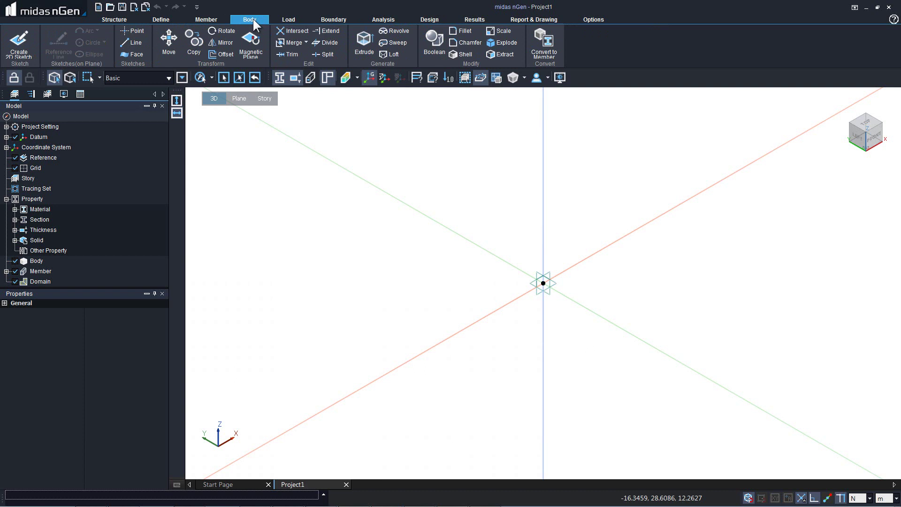
pyautogui.click(114, 19)
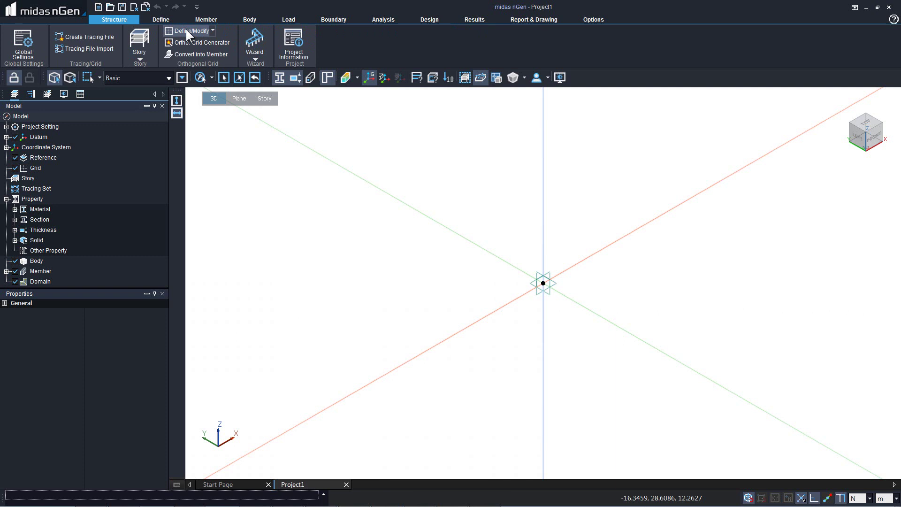
pyautogui.click(186, 29)
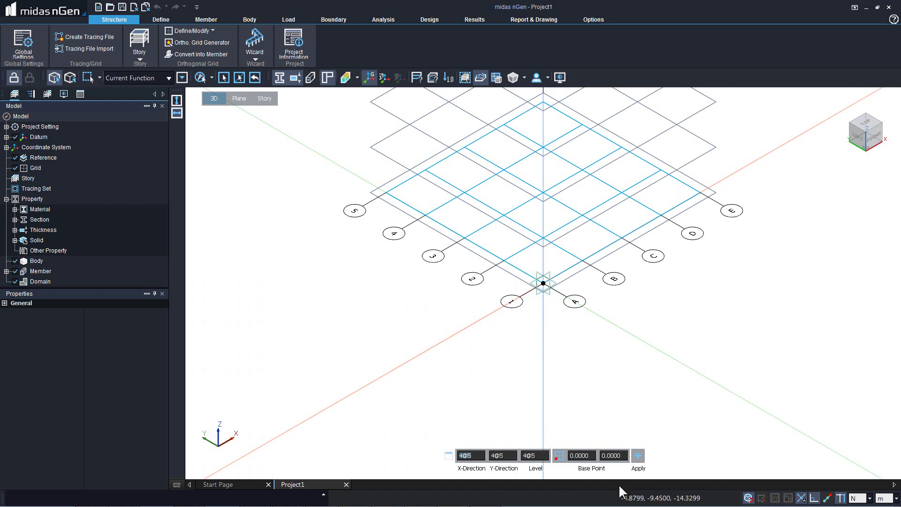
pyautogui.click(476, 456)
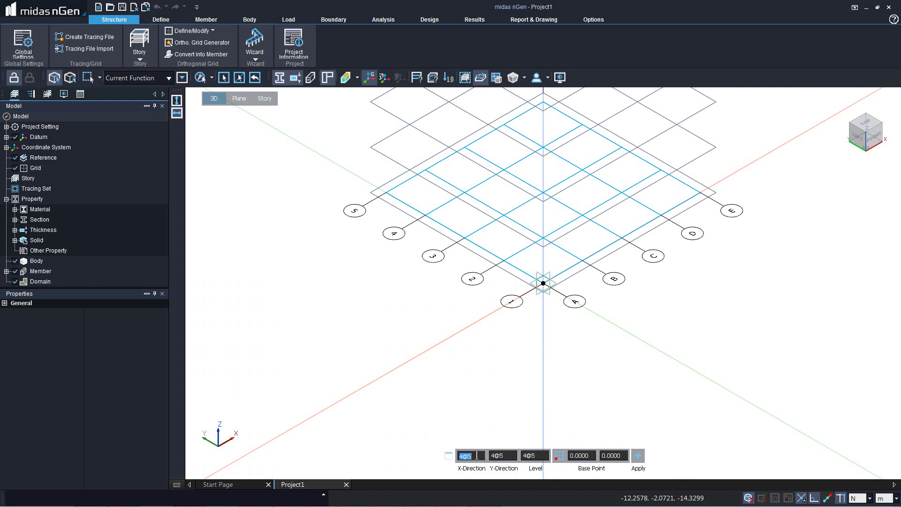
pyautogui.write('5')
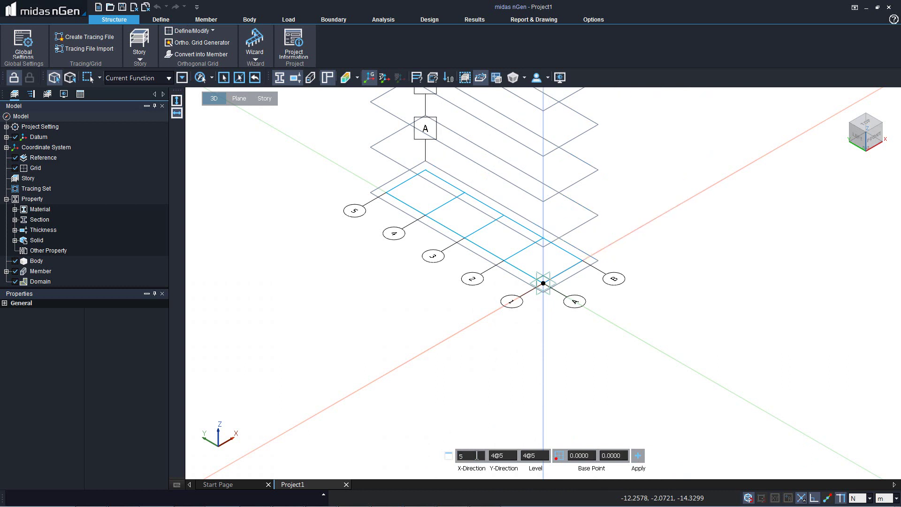
pyautogui.write('@4')
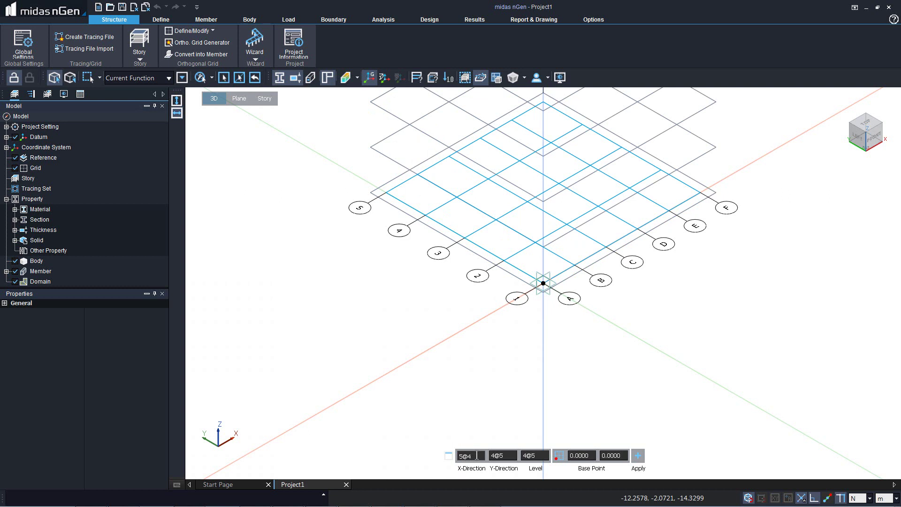
pyautogui.press('Tab')
pyautogui.write('3')
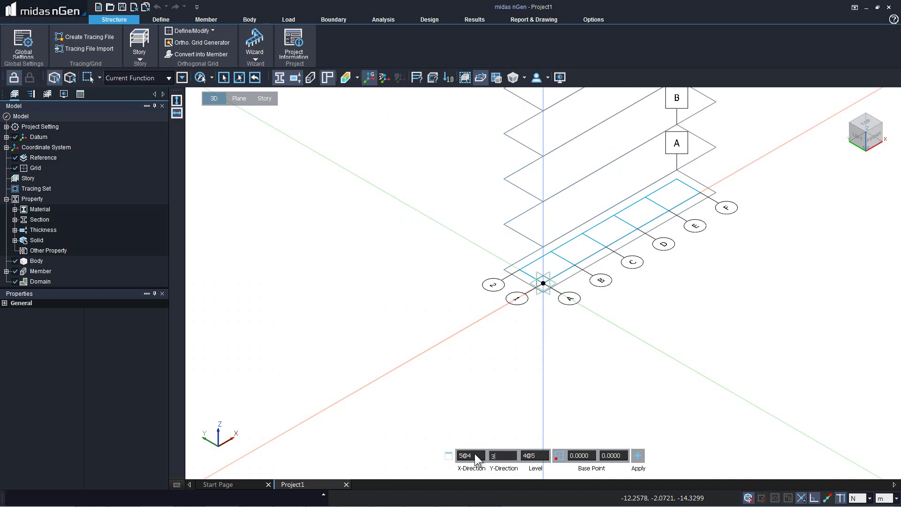
pyautogui.write('@5')
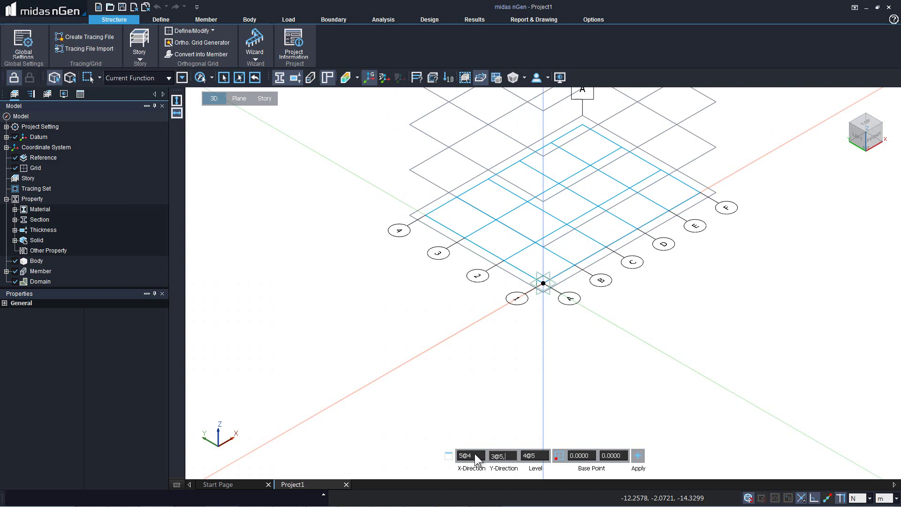
pyautogui.write(',2@2.5')
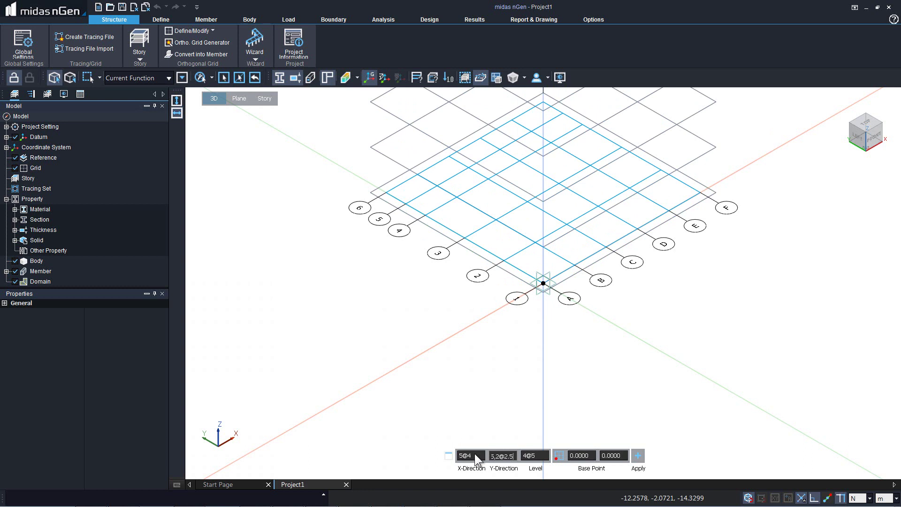
pyautogui.press('Tab')
pyautogui.write('4')
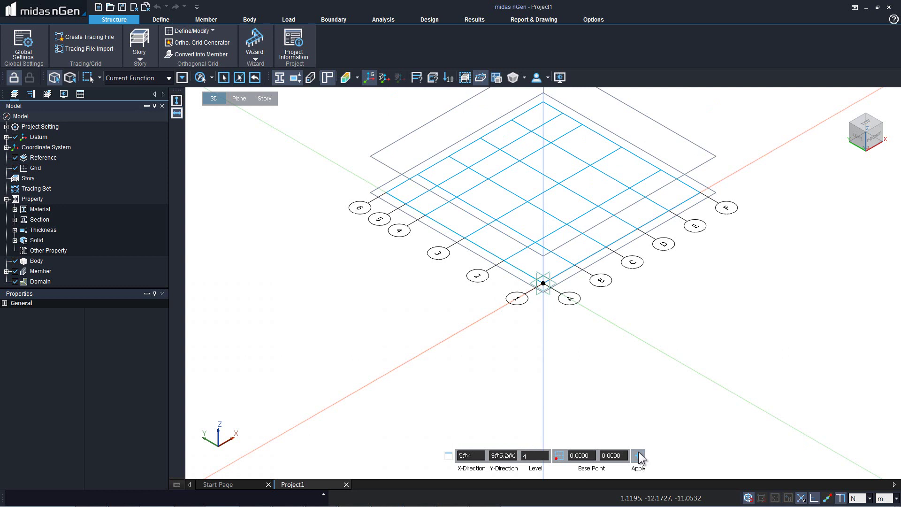
# Create the grid set, reset to Home view, then switch to the Front elevation.
pyautogui.click(638, 454)
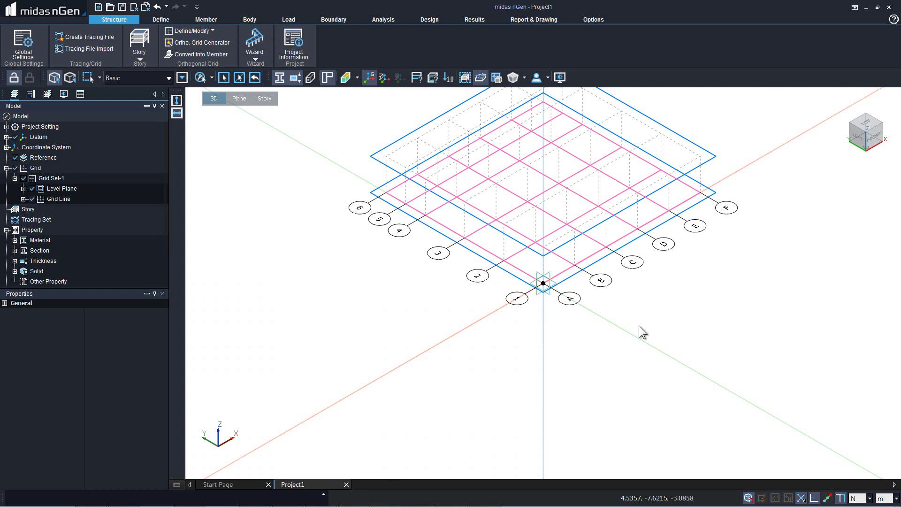
pyautogui.middleClick(638, 325)
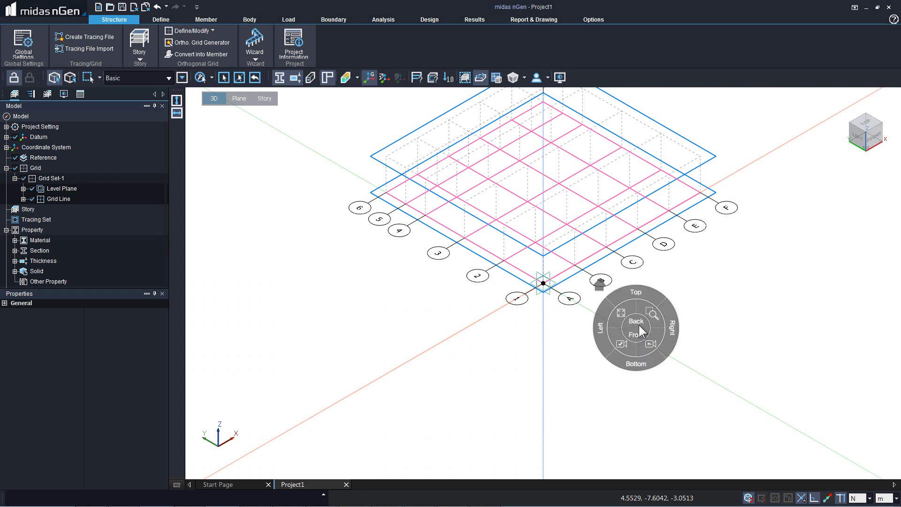
pyautogui.click(600, 284)
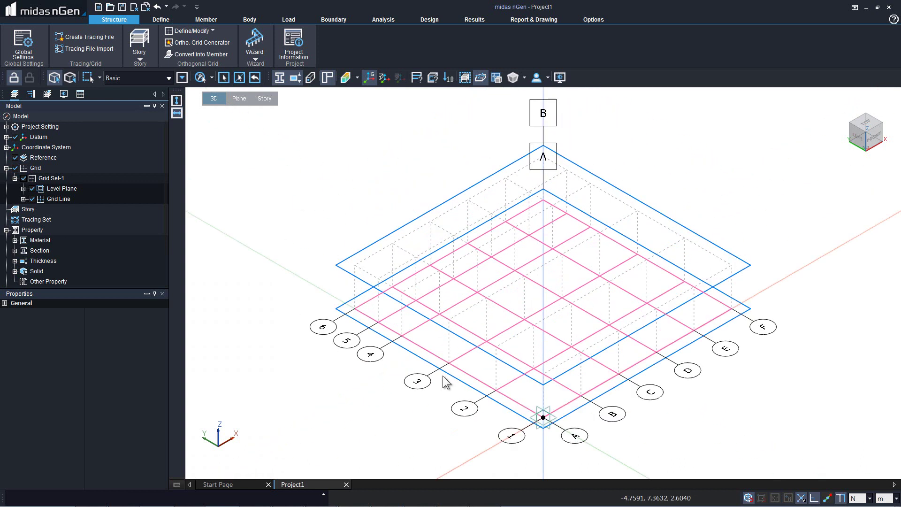
pyautogui.middleClick(629, 253)
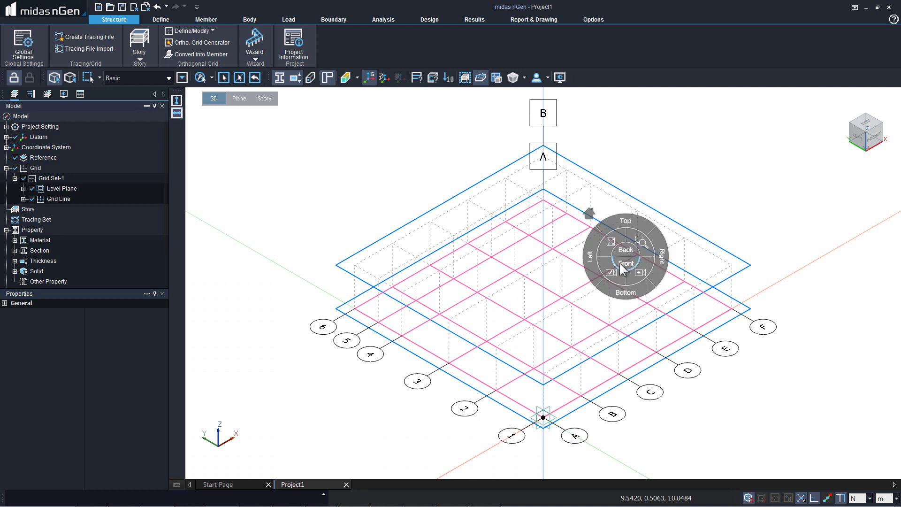
pyautogui.click(620, 263)
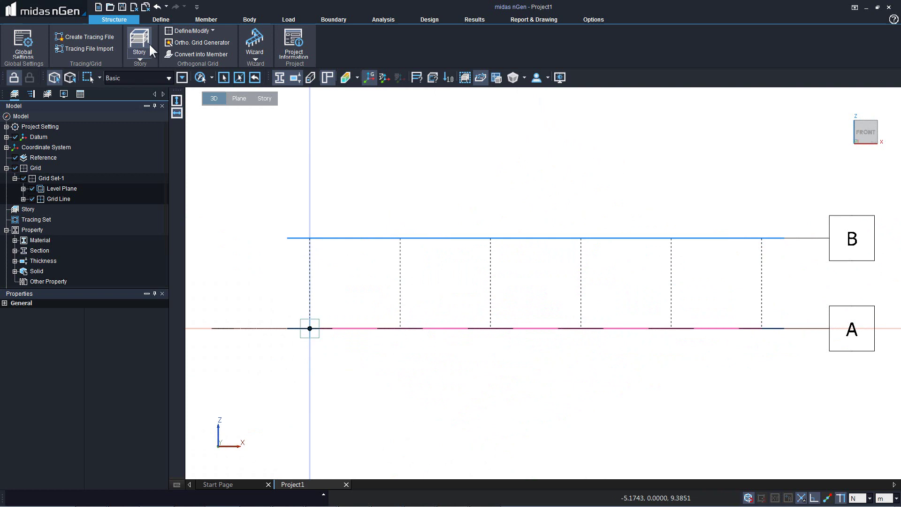
pyautogui.click(182, 53)
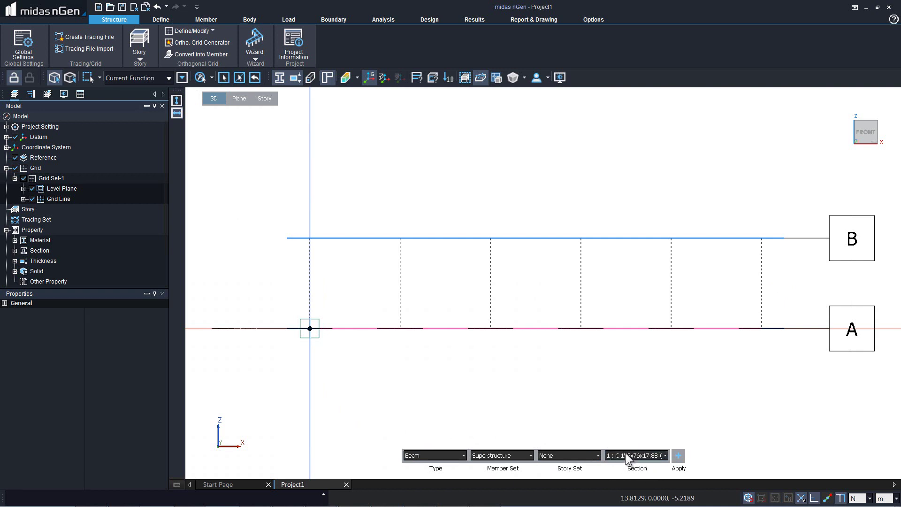
pyautogui.click(628, 458)
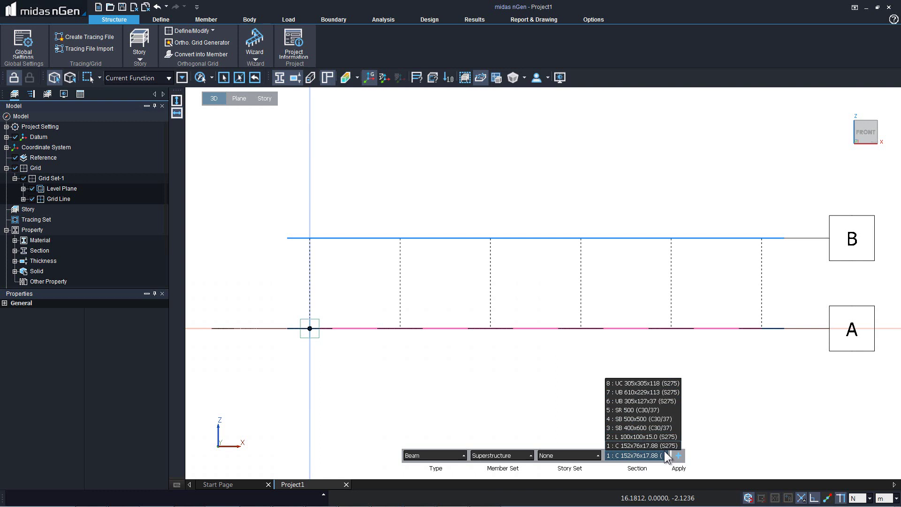
pyautogui.press('Escape')
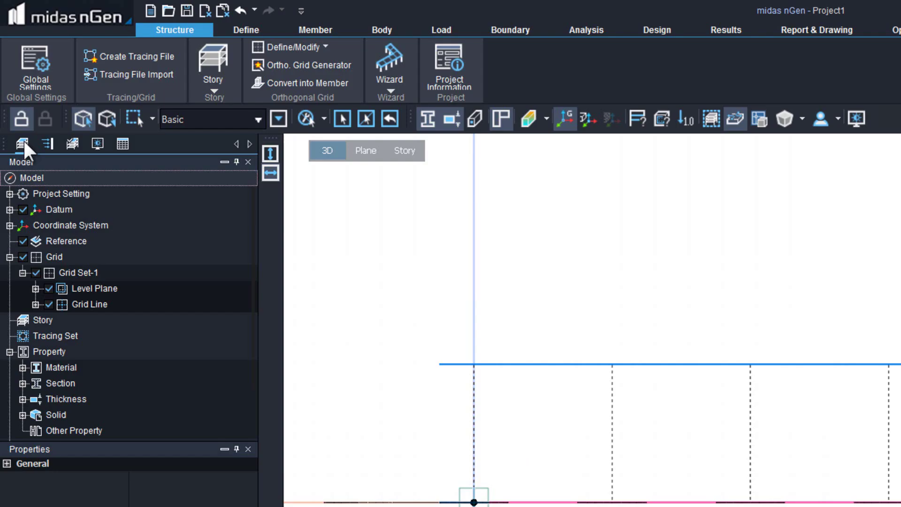
# Modify material 2: C30/37 to use the BS code with grade C30.
pyautogui.click(22, 367)
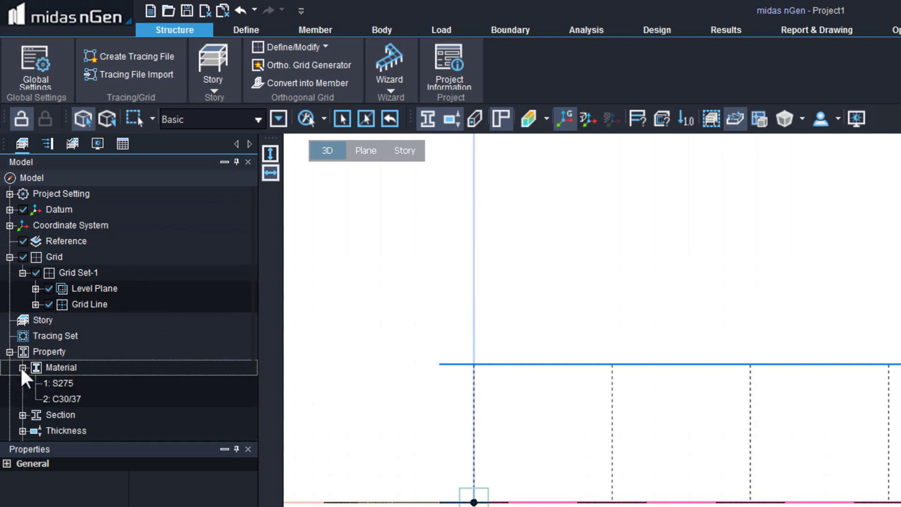
pyautogui.click(66, 398)
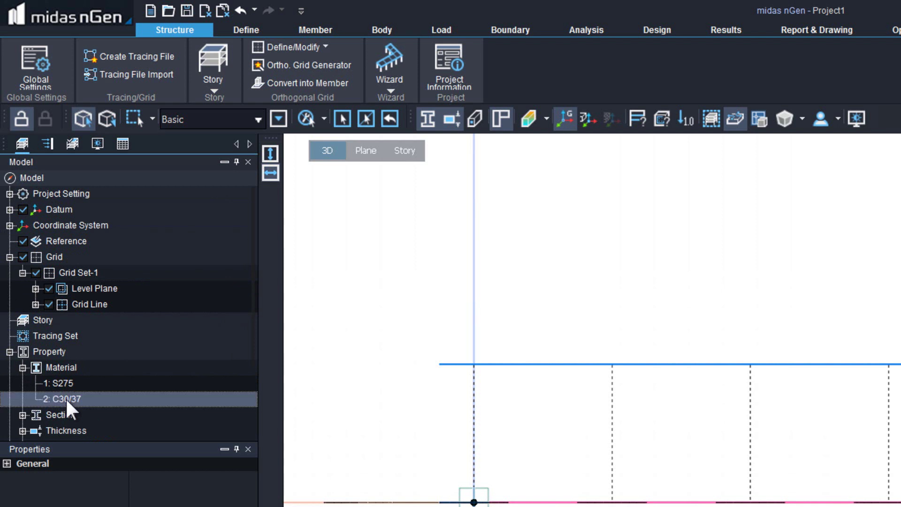
pyautogui.rightClick(66, 398)
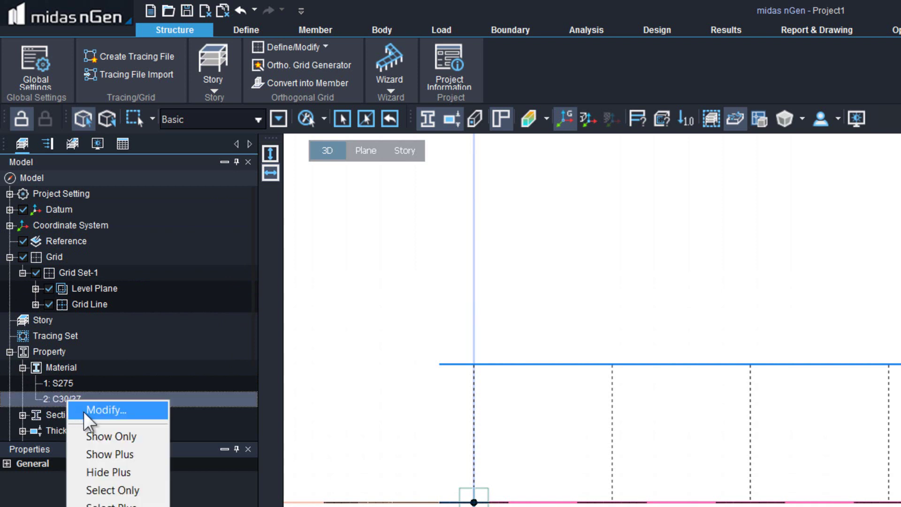
pyautogui.click(87, 413)
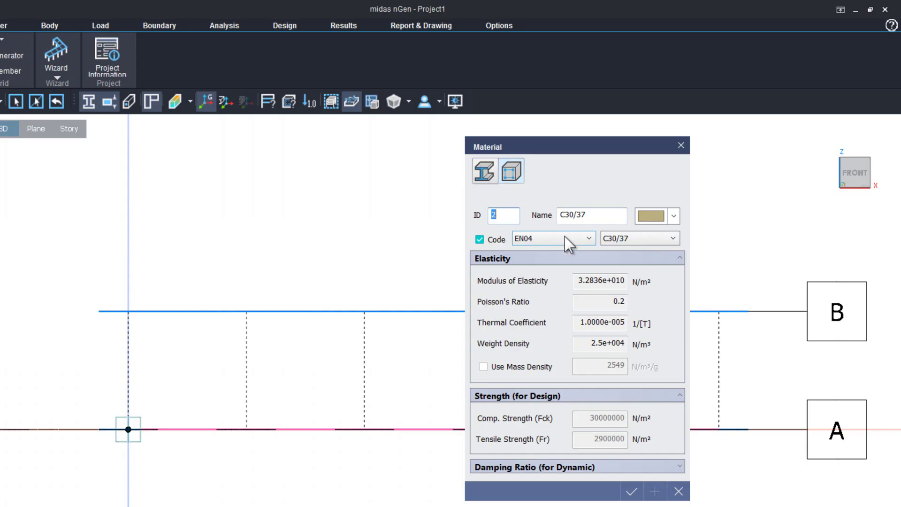
pyautogui.click(646, 182)
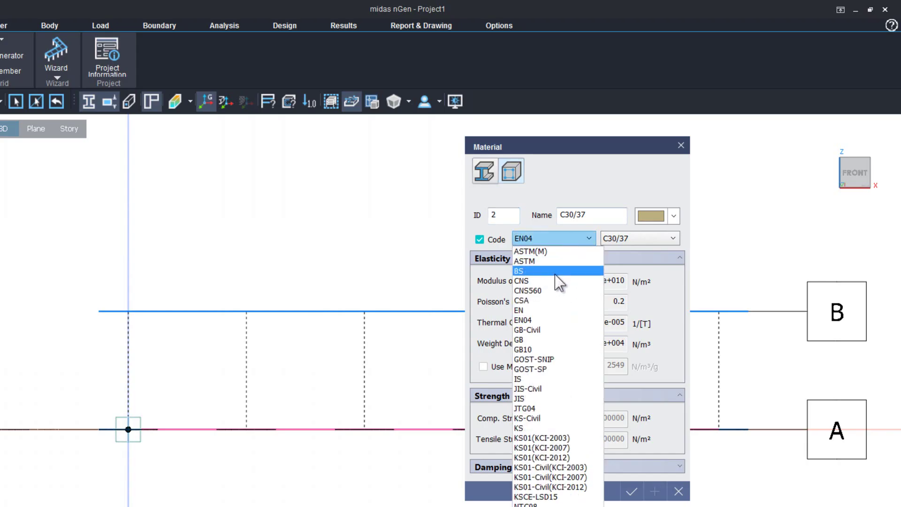
pyautogui.click(555, 273)
pyautogui.click(630, 235)
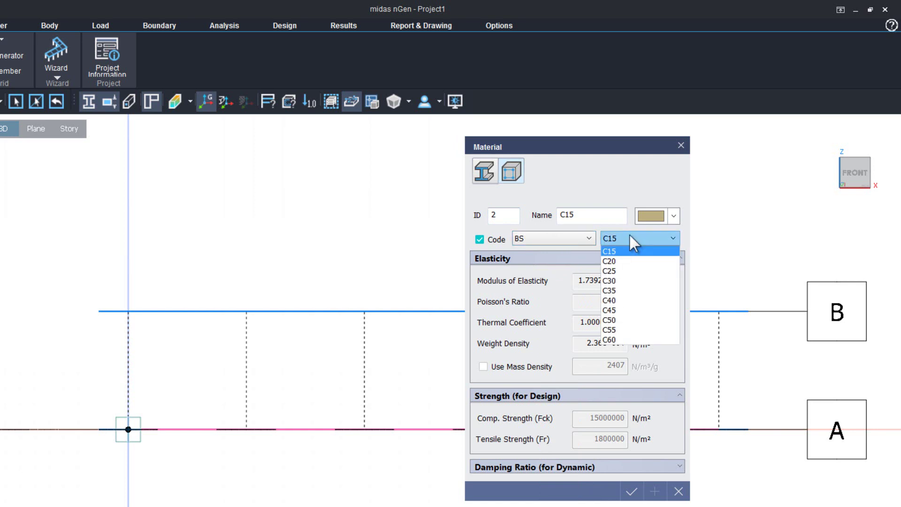
pyautogui.click(618, 282)
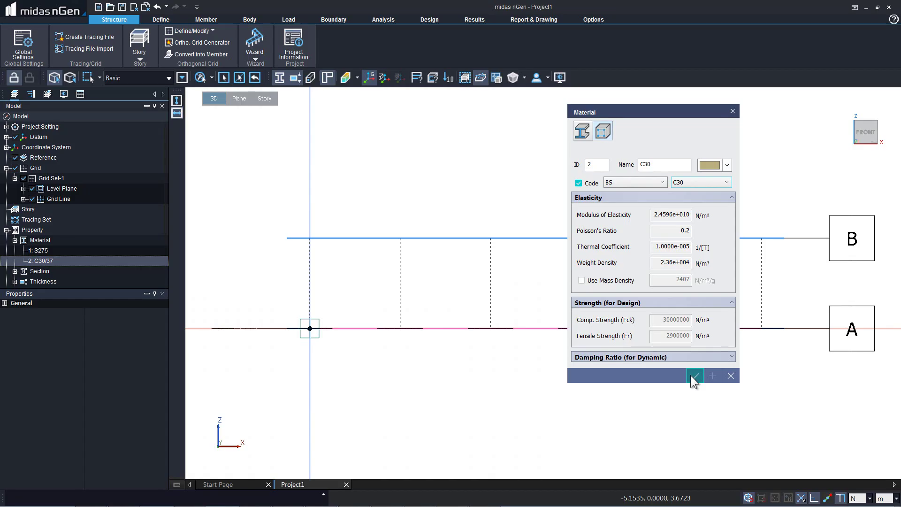
pyautogui.click(632, 491)
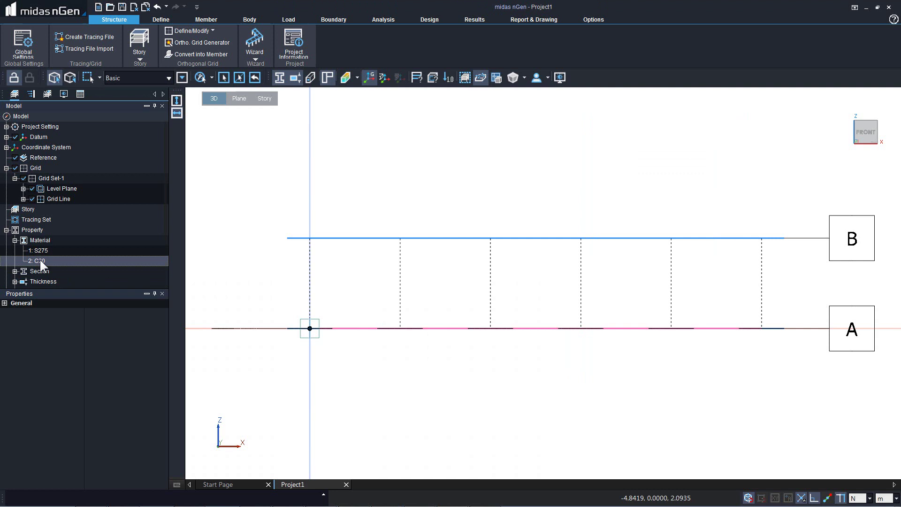
# Change section SB 400x600 to width 300 and height 500, apply, and close the editor.
pyautogui.click(36, 271)
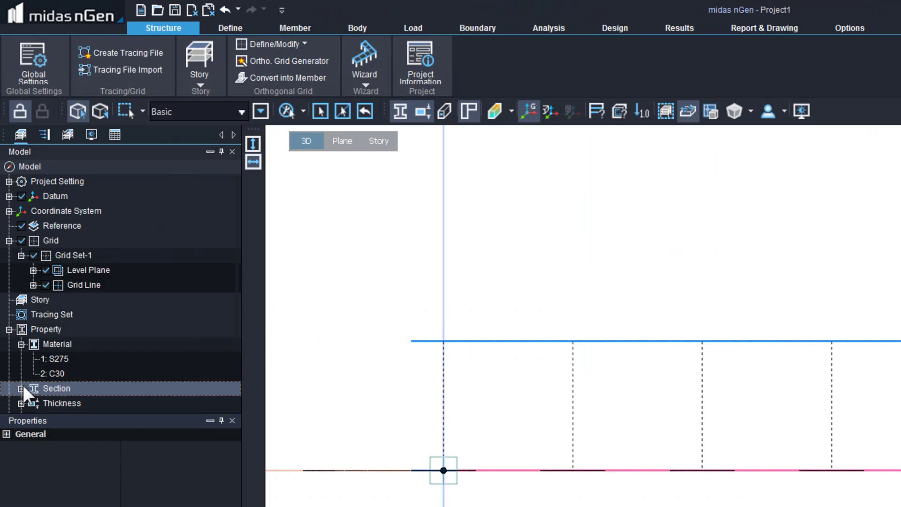
pyautogui.click(21, 388)
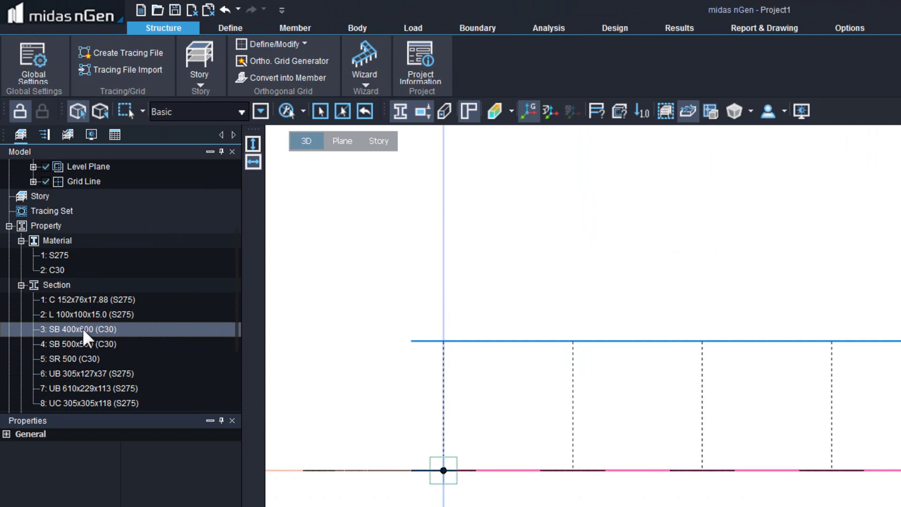
pyautogui.rightClick(82, 328)
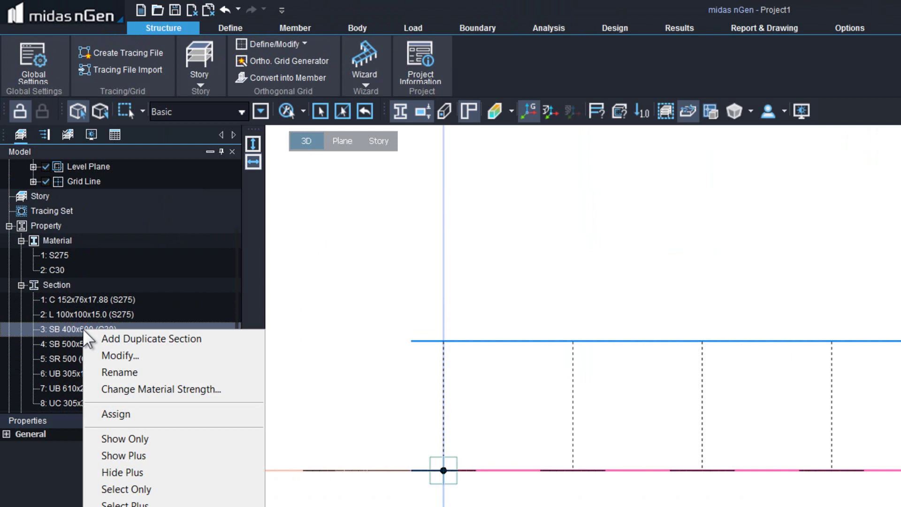
pyautogui.click(111, 357)
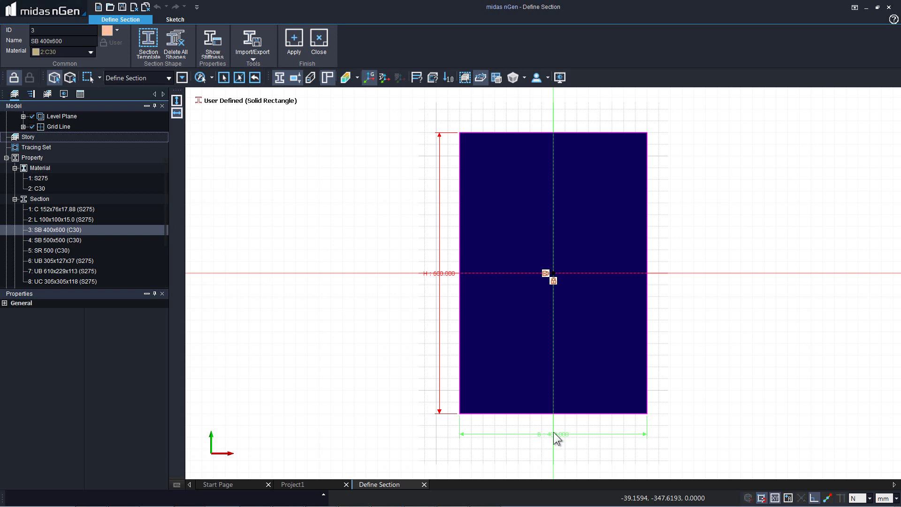
pyautogui.doubleClick(554, 432)
pyautogui.write('300')
pyautogui.press('Return')
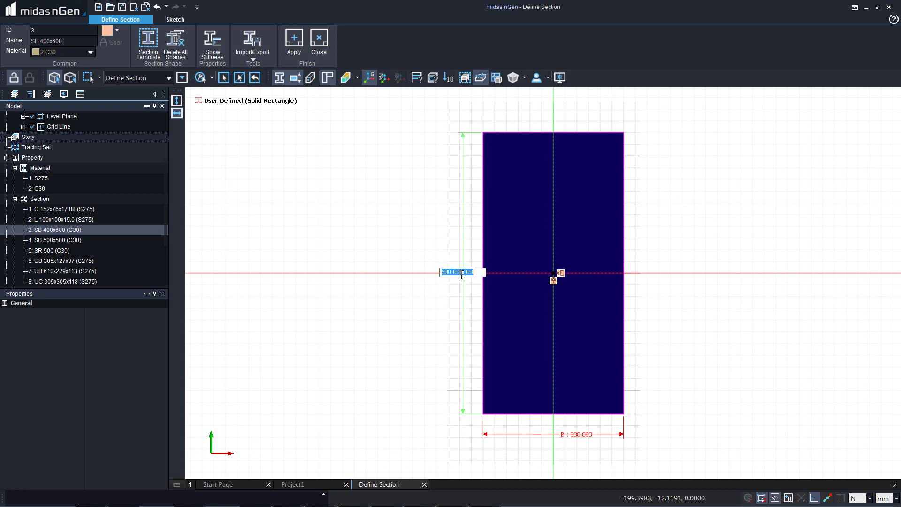
pyautogui.write('500')
pyautogui.press('Return')
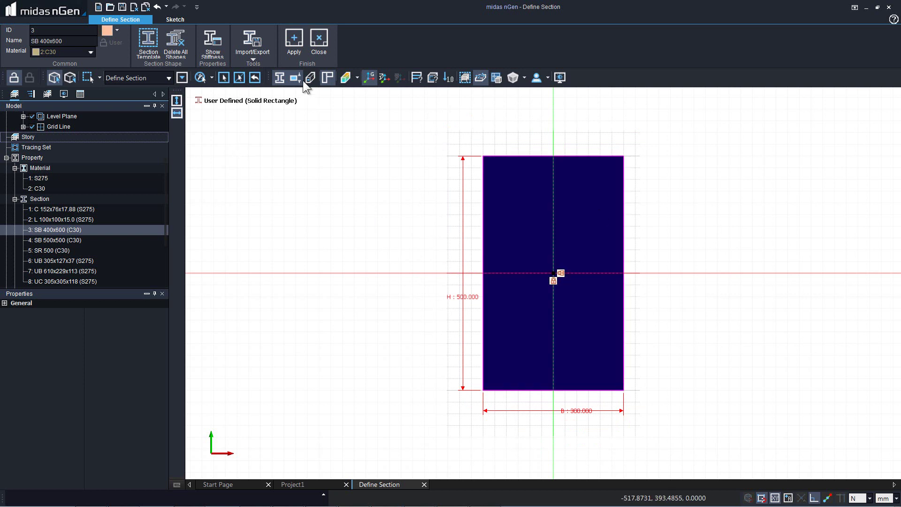
pyautogui.click(295, 45)
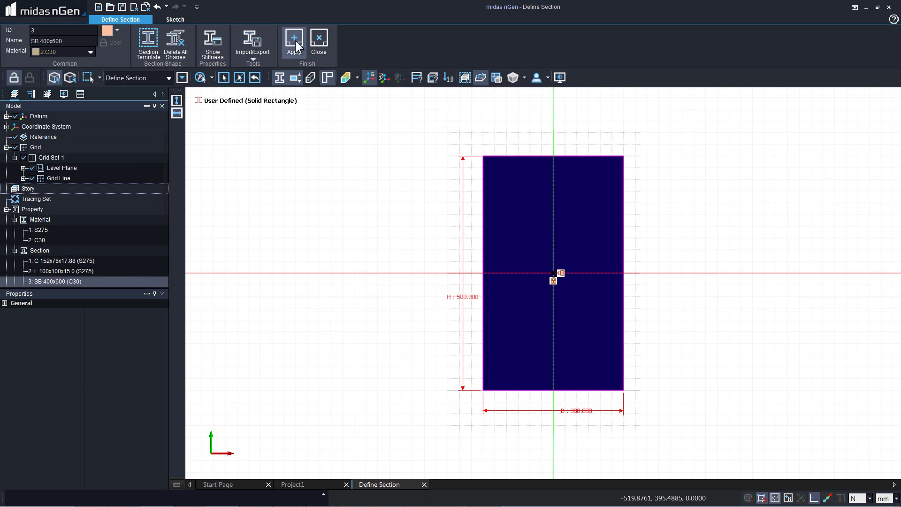
pyautogui.click(318, 43)
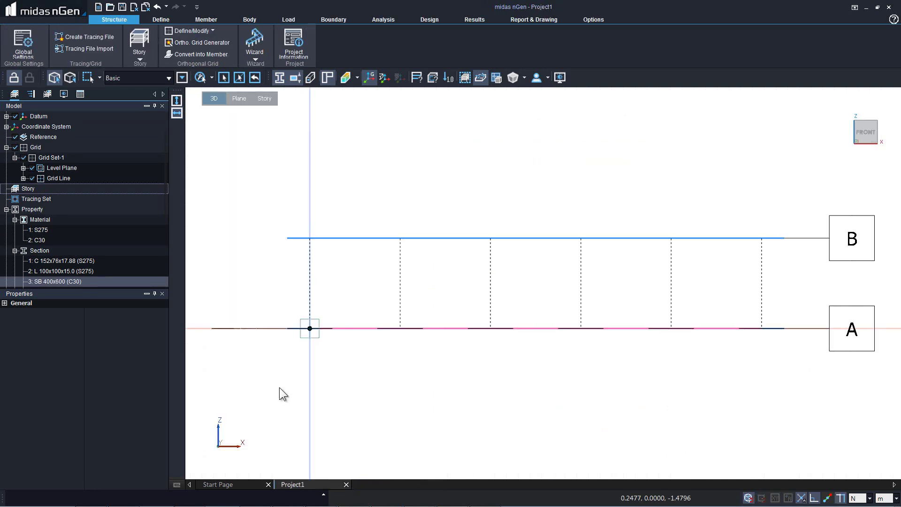
pyautogui.click(50, 282)
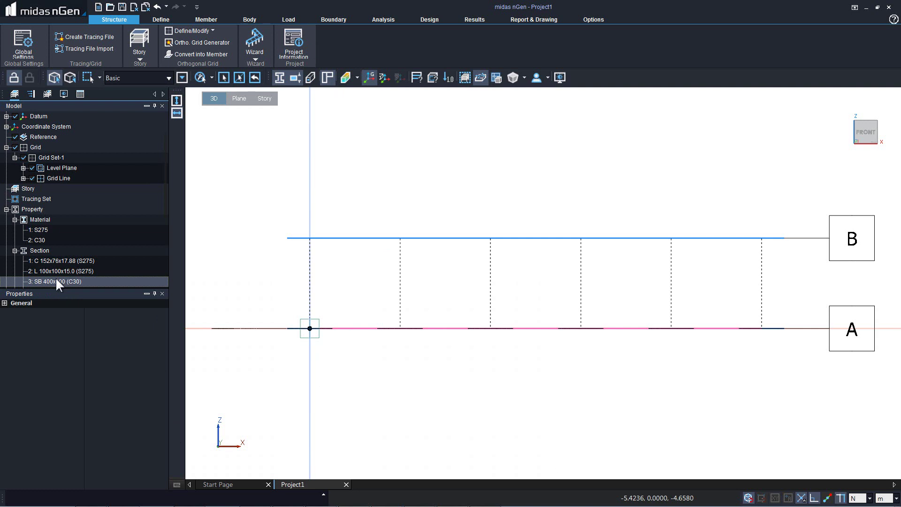
pyautogui.rightClick(56, 279)
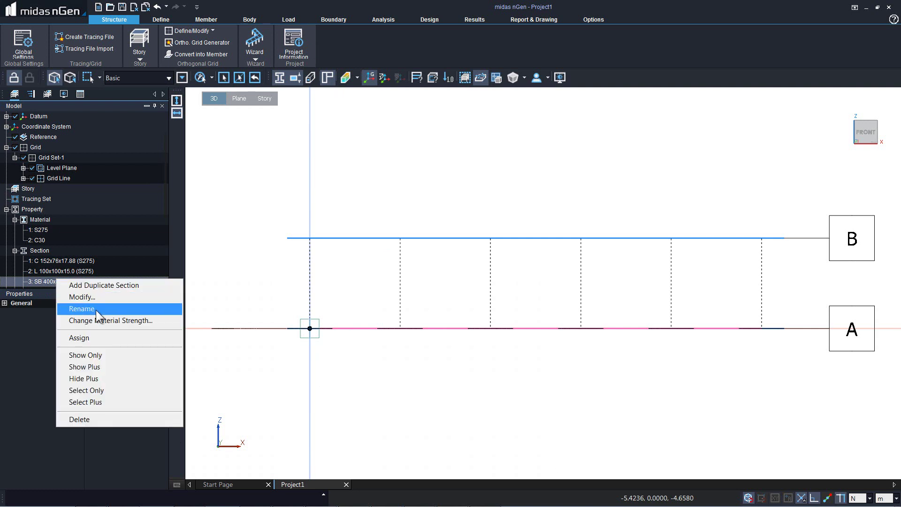
pyautogui.click(81, 309)
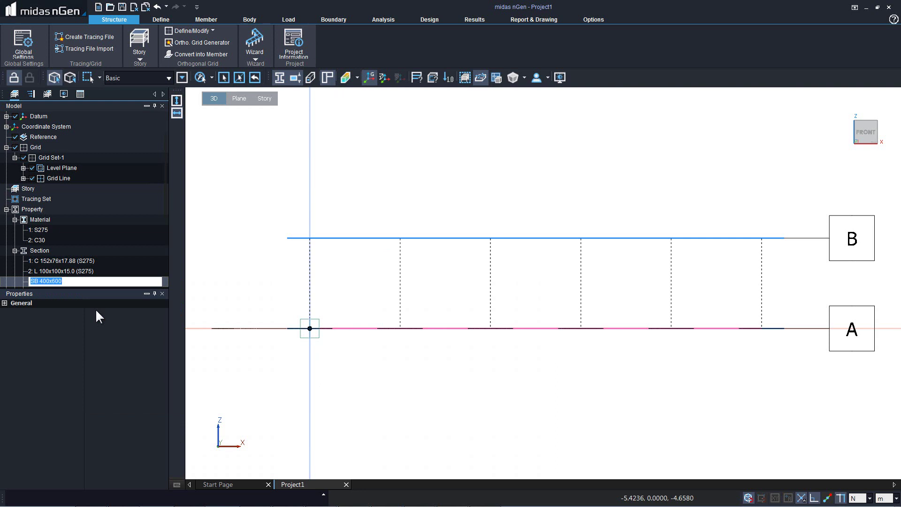
pyautogui.write('300x500')
pyautogui.press('Home')
pyautogui.write('B')
pyautogui.press('Return')
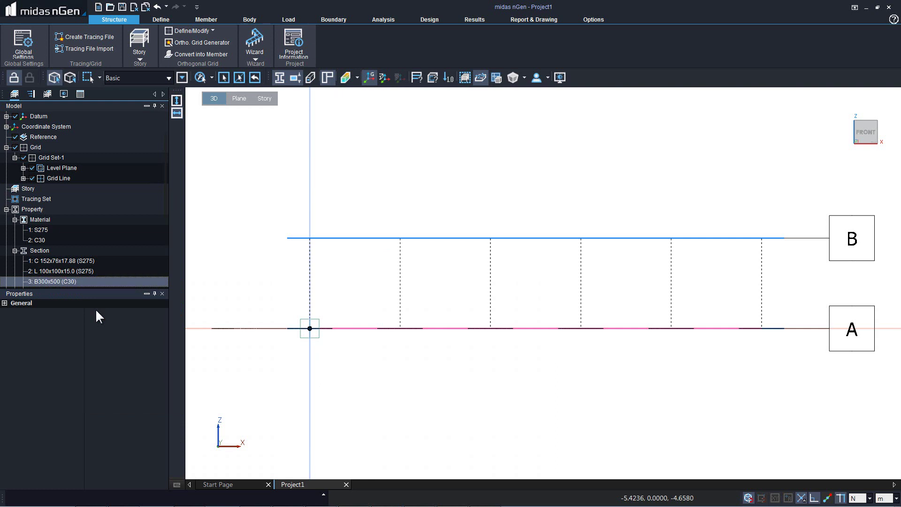
pyautogui.scroll(-2, 69, 235)
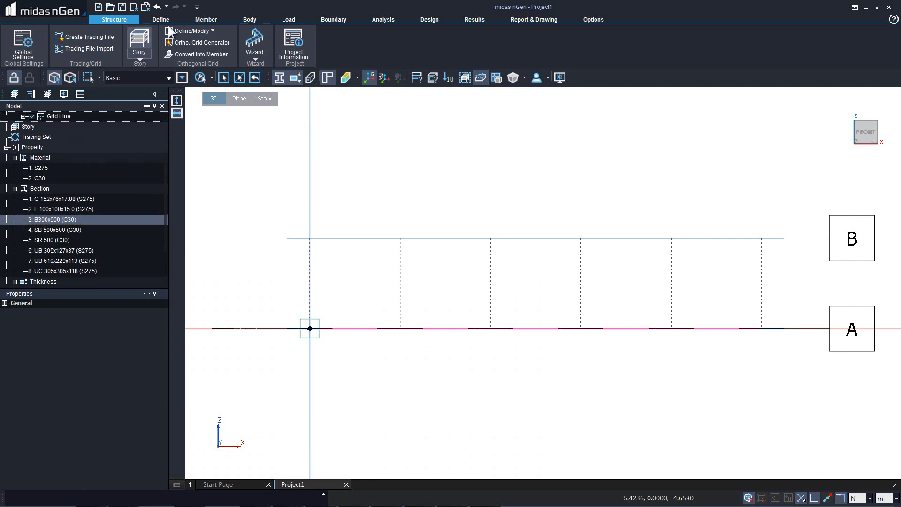
# Convert grid line B into a beam using section 3: B300x500 (C30).
pyautogui.click(201, 52)
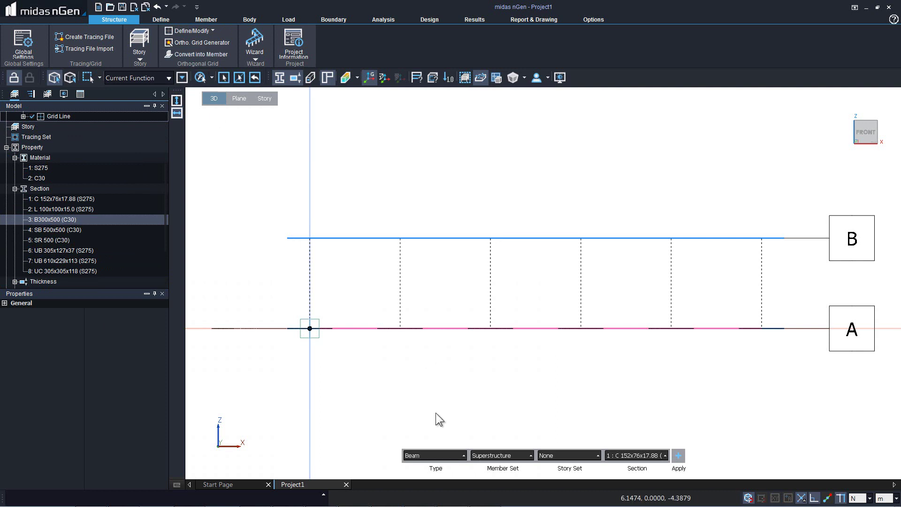
pyautogui.click(788, 247)
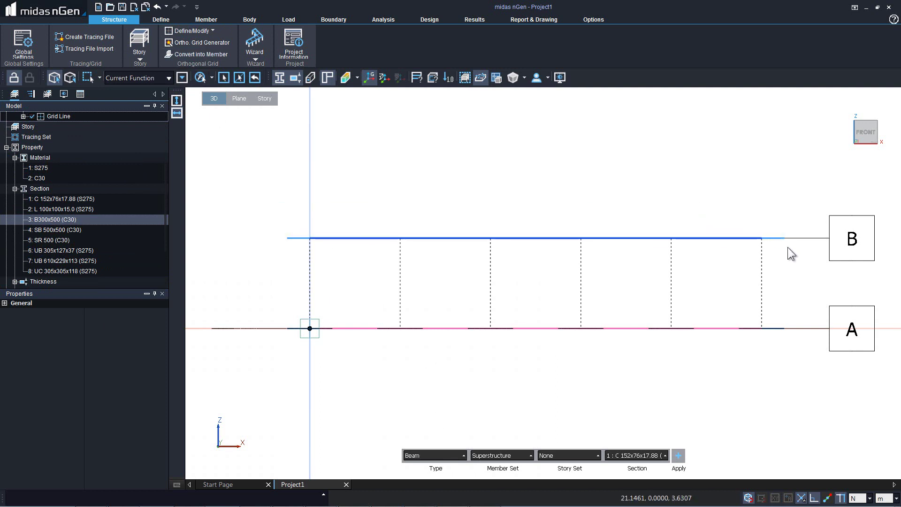
pyautogui.click(625, 453)
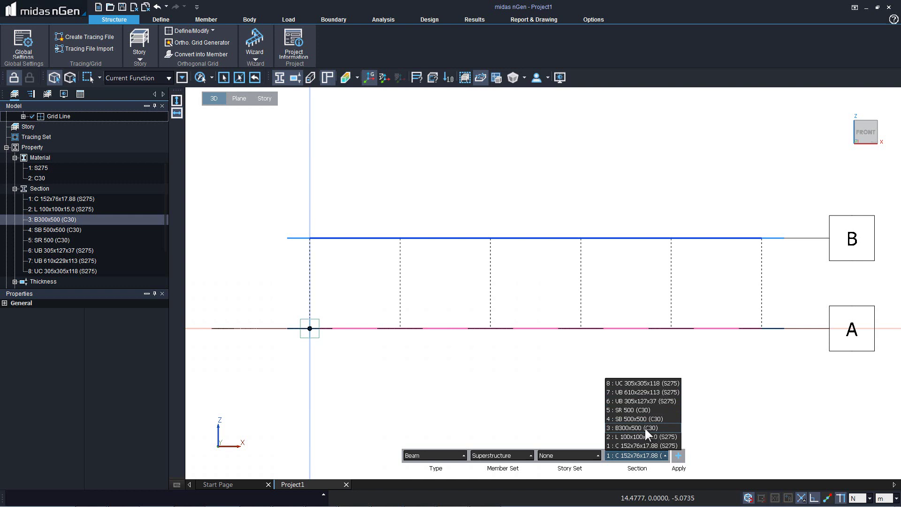
pyautogui.click(645, 428)
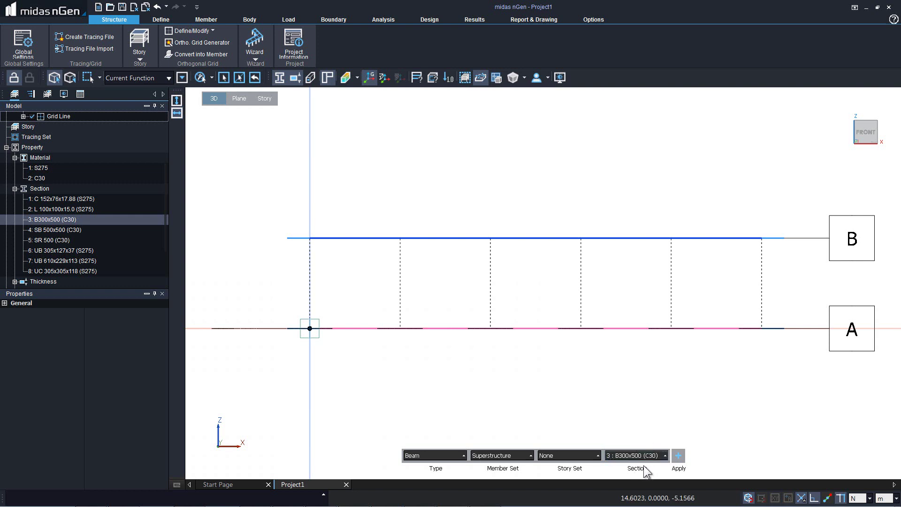
pyautogui.click(678, 456)
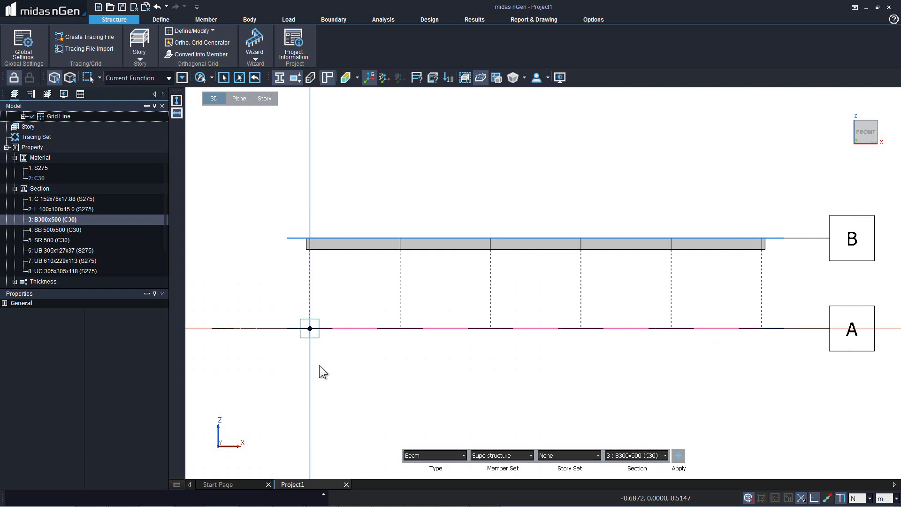
# Convert the six vertical grid lines into columns with section 4: SB 500x500 (C30).
pyautogui.click(442, 455)
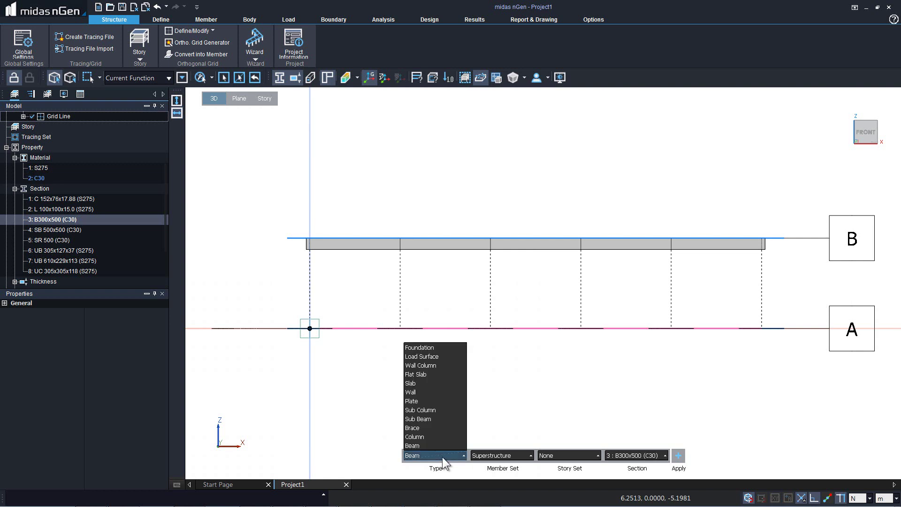
pyautogui.click(419, 437)
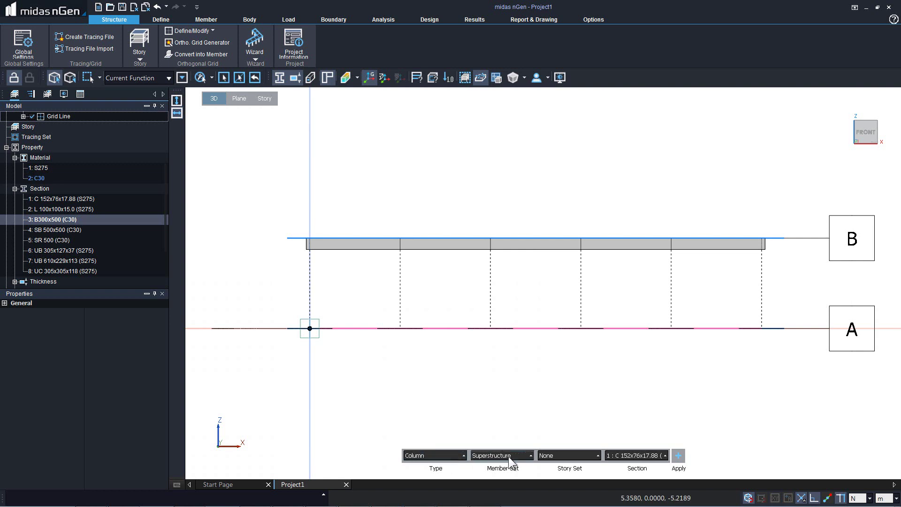
pyautogui.click(618, 451)
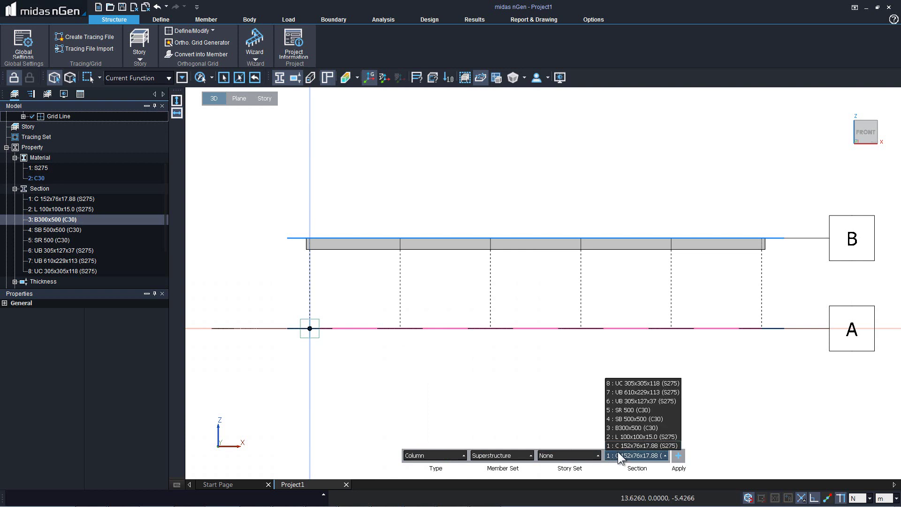
pyautogui.click(636, 418)
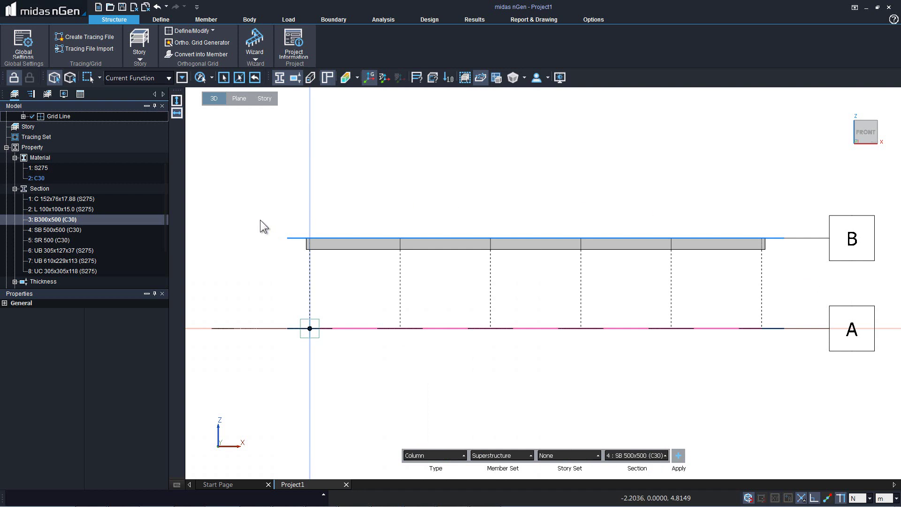
pyautogui.moveTo(260, 220); pyautogui.dragTo(811, 363)
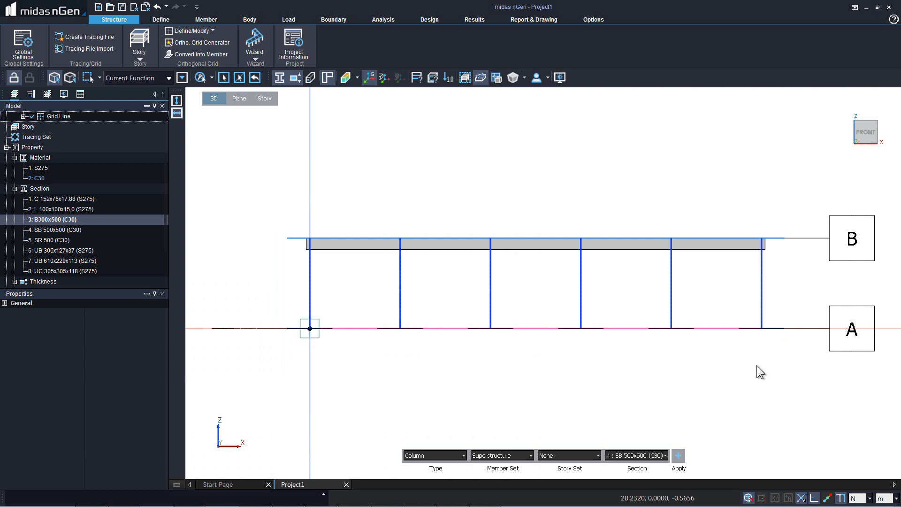
pyautogui.click(677, 455)
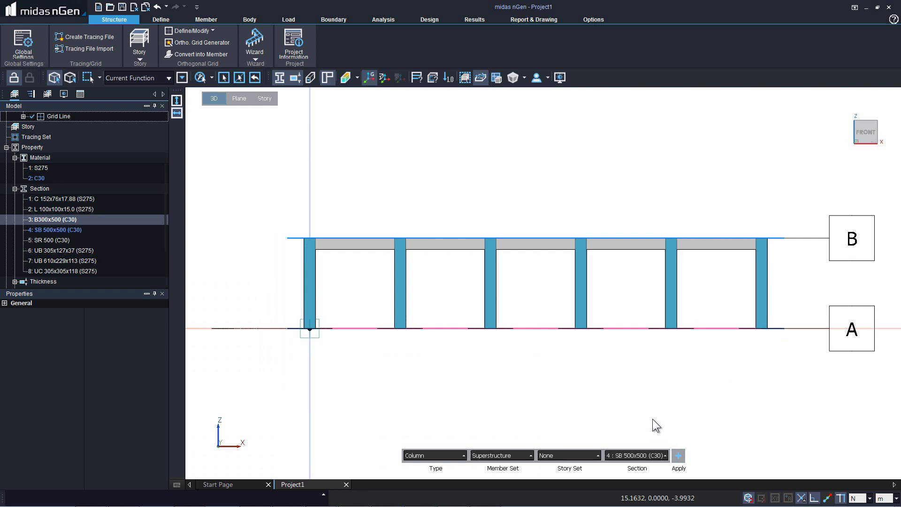
pyautogui.press('Escape')
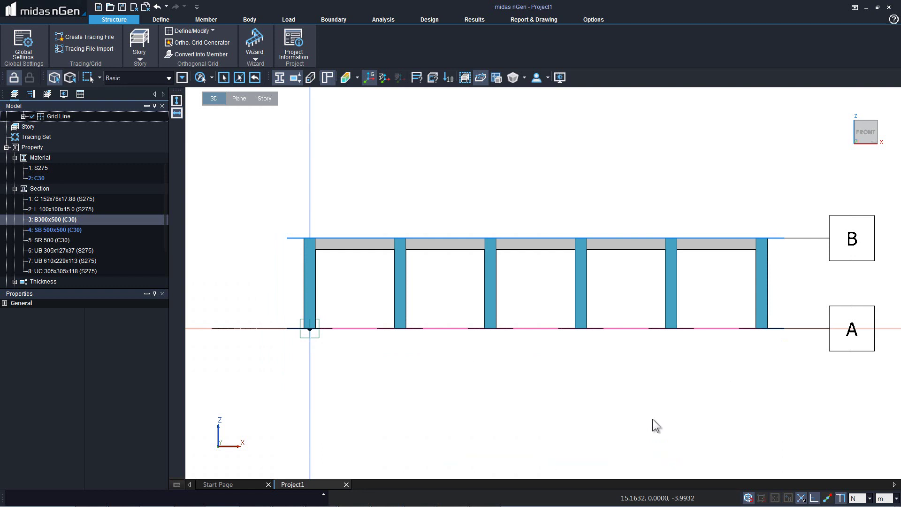
pyautogui.press('Return')
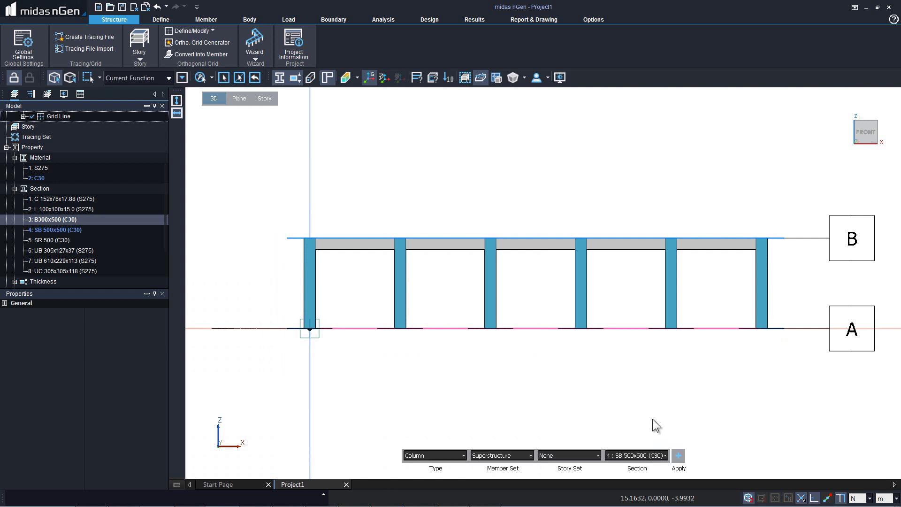
# In top view, delete all members along grid line 5.
pyautogui.press('Escape')
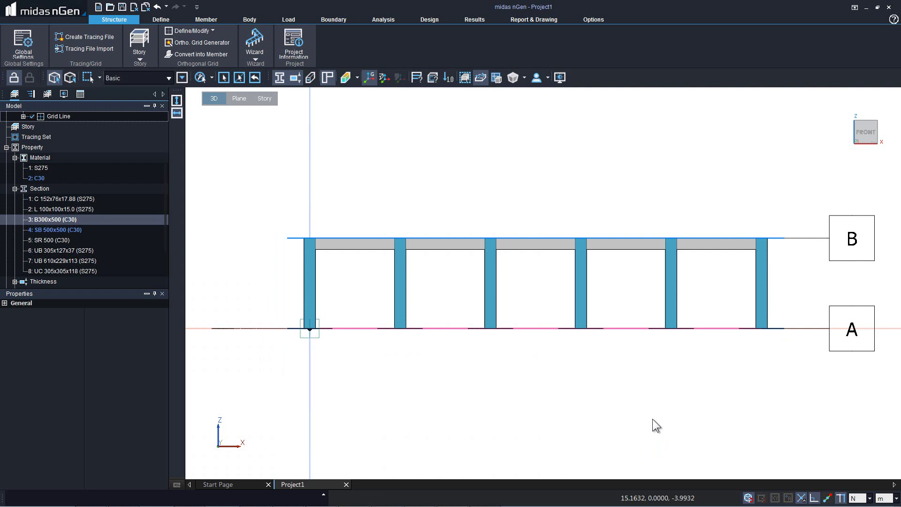
pyautogui.rightClick(404, 351)
pyautogui.click(365, 311)
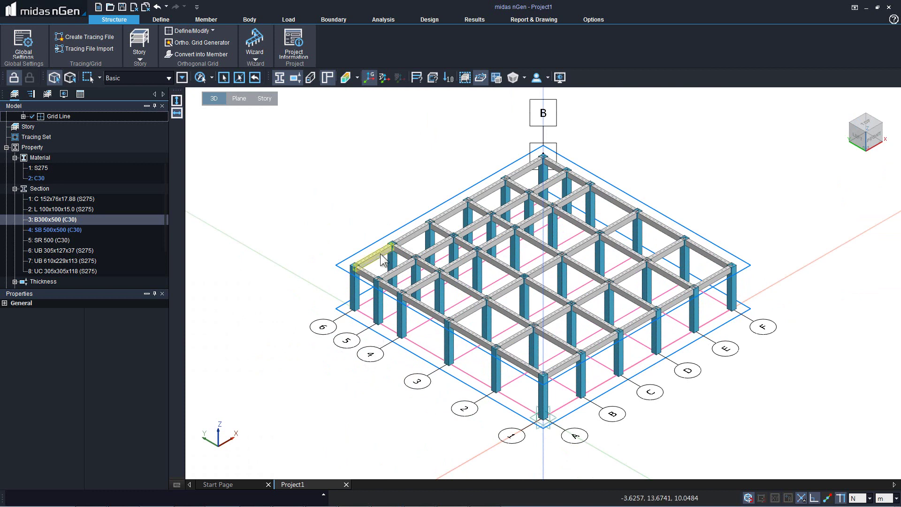
pyautogui.middleClick(378, 208)
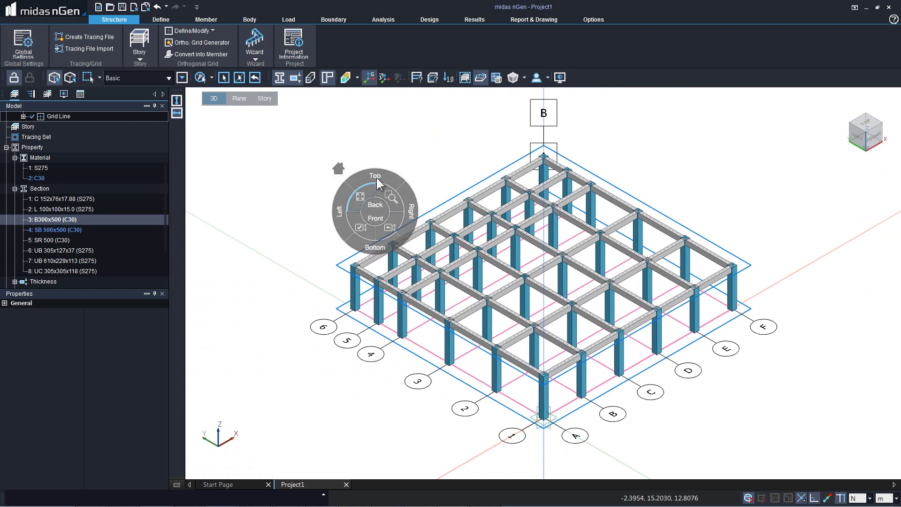
pyautogui.click(376, 177)
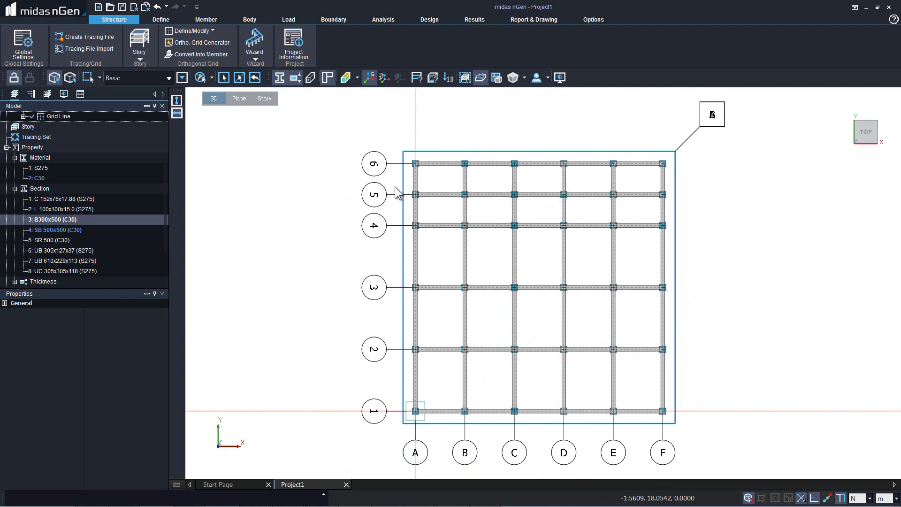
pyautogui.moveTo(395, 187); pyautogui.dragTo(677, 204)
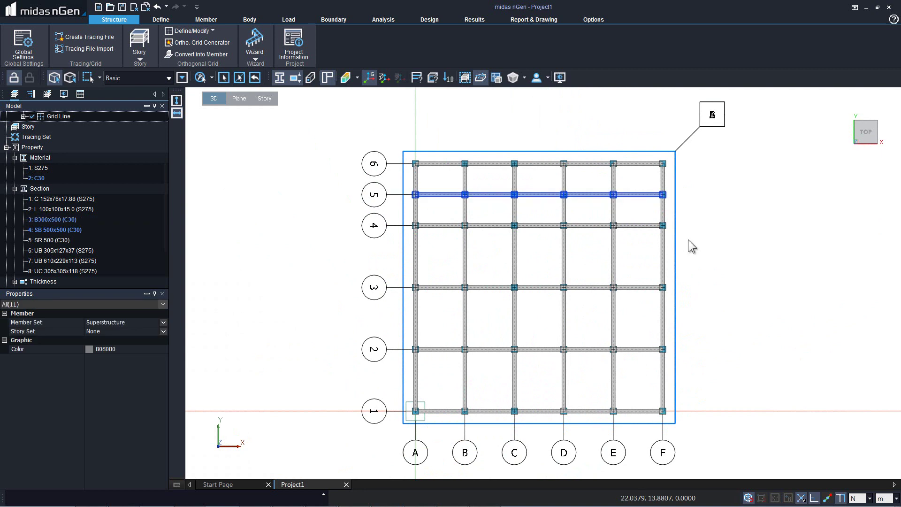
pyautogui.press('Delete')
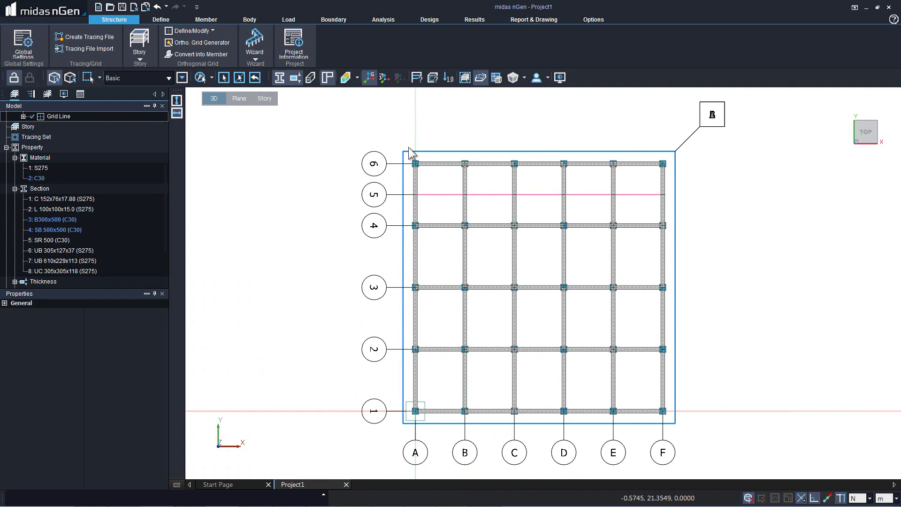
# Delete the A6 and B6 columns and the beam between them, then return to isometric.
pyautogui.click(416, 164)
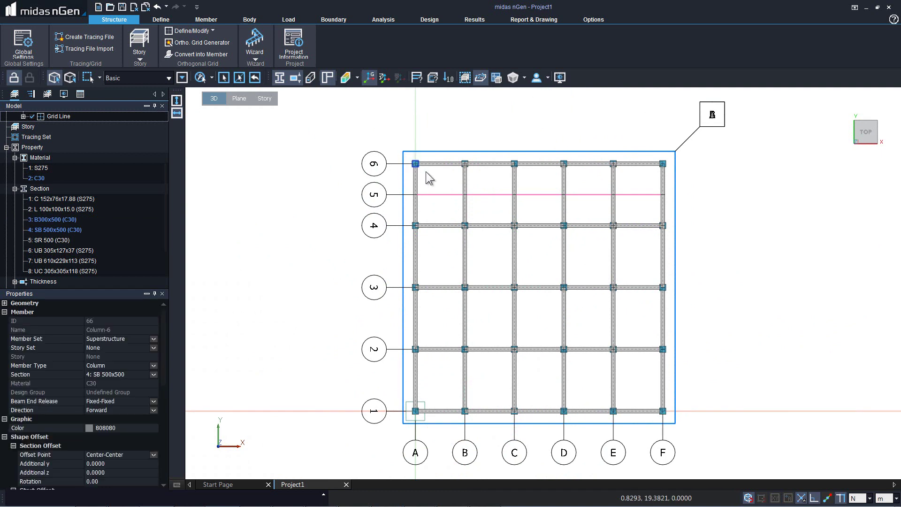
pyautogui.click(465, 166)
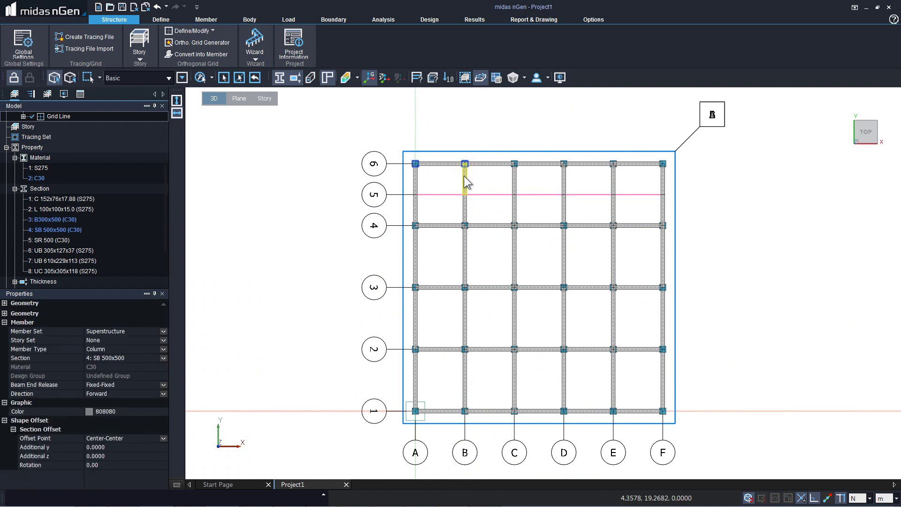
pyautogui.click(442, 155)
pyautogui.press('Delete')
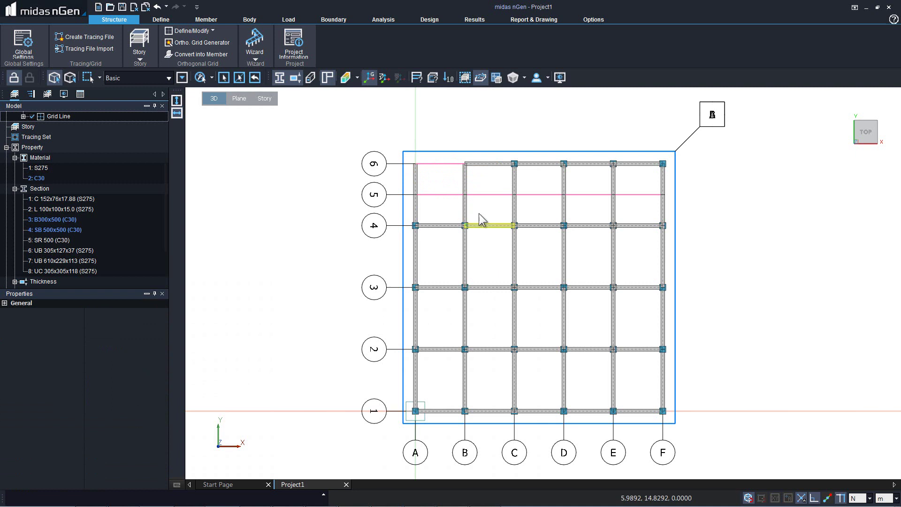
pyautogui.rightClick(443, 200)
pyautogui.click(408, 163)
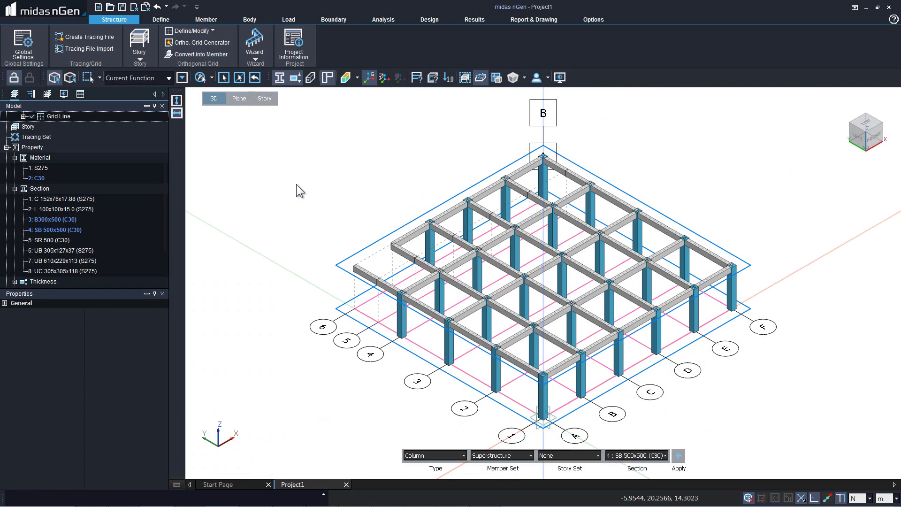
# Set the member type to Wall with thickness 2: T300 (C30) and Wall(Plate - Not Meshed) analysis.
pyautogui.click(432, 453)
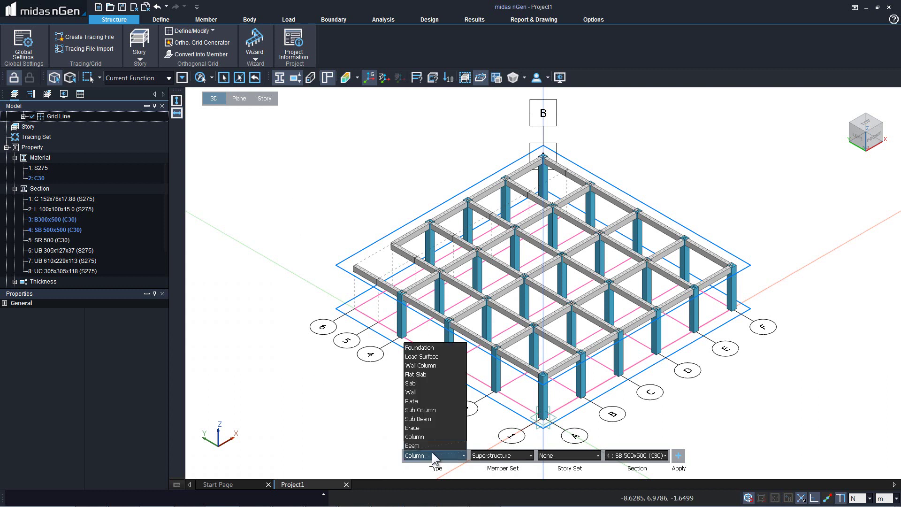
pyautogui.click(411, 393)
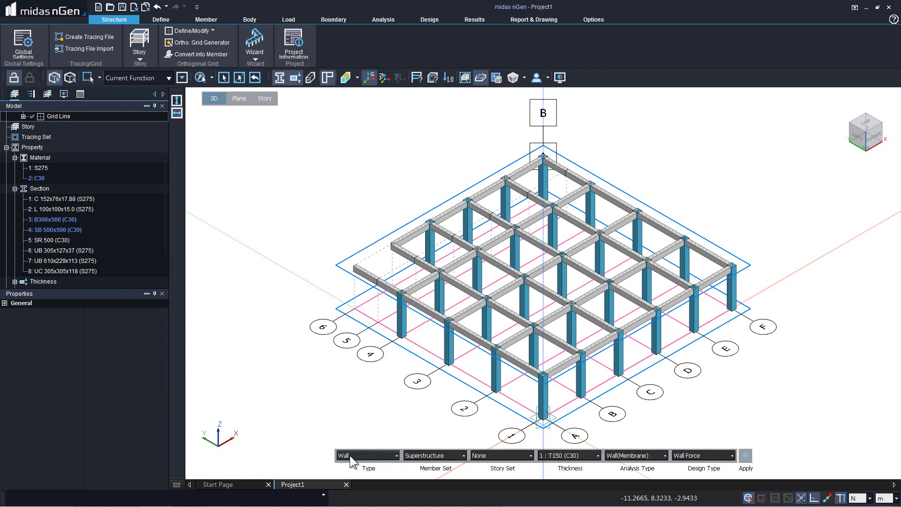
pyautogui.click(557, 452)
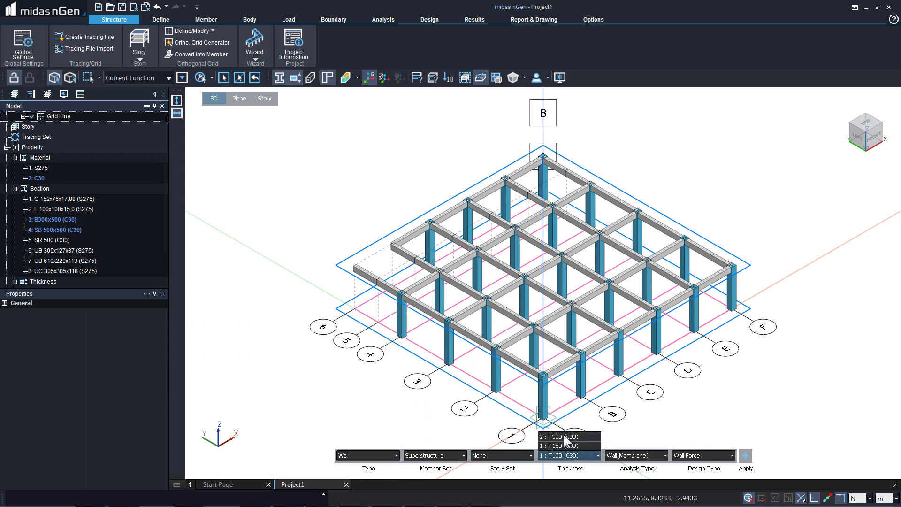
pyautogui.click(563, 436)
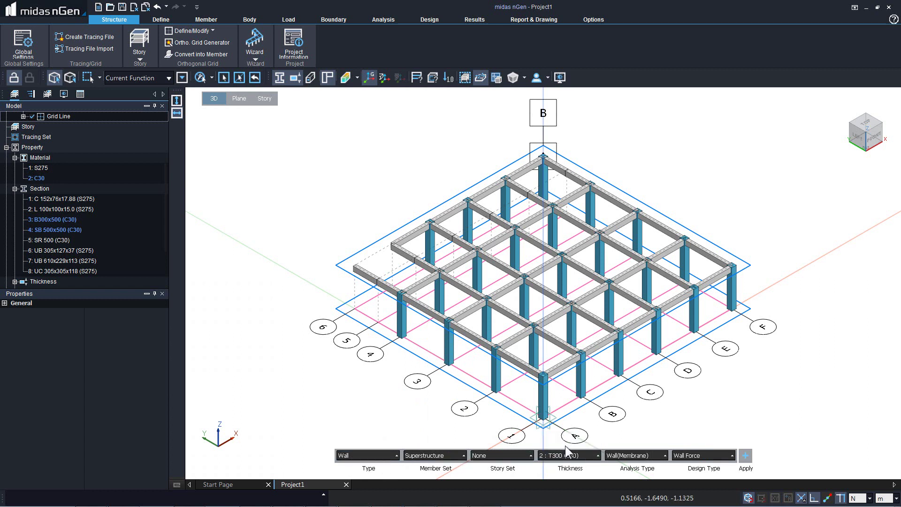
pyautogui.click(643, 456)
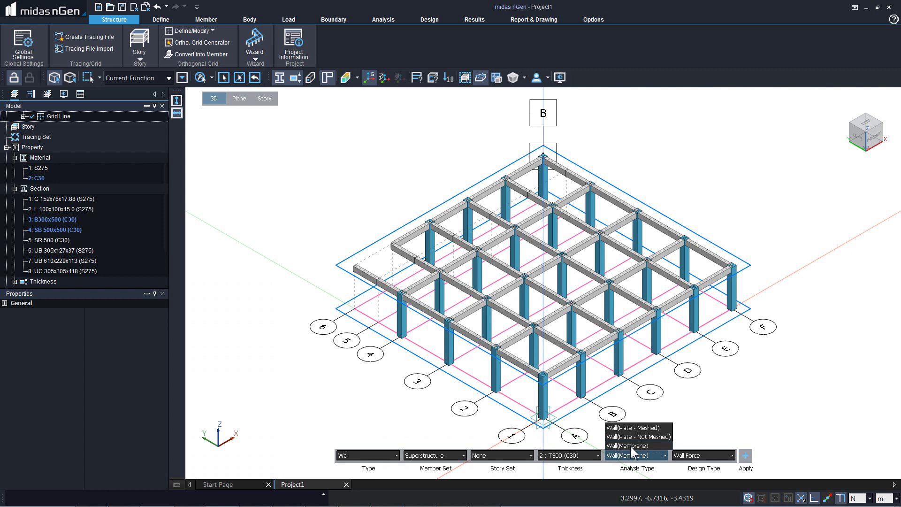
pyautogui.click(630, 446)
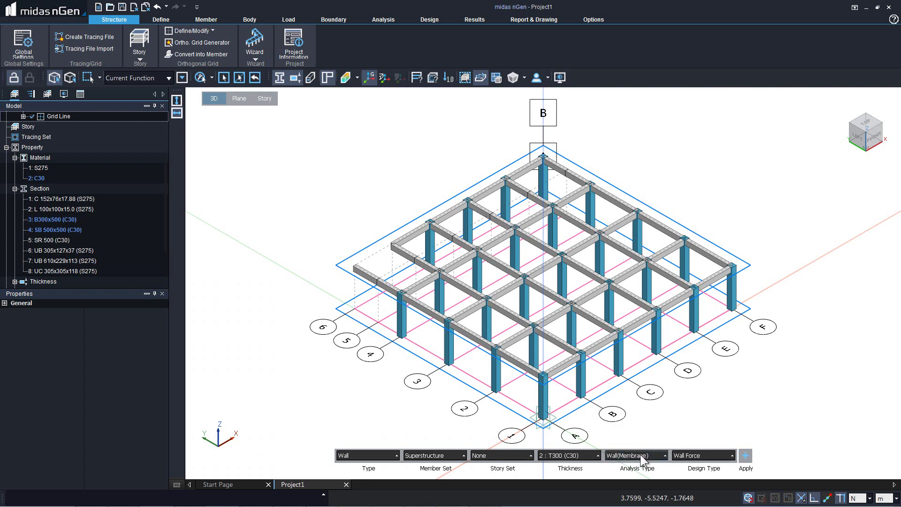
pyautogui.click(641, 454)
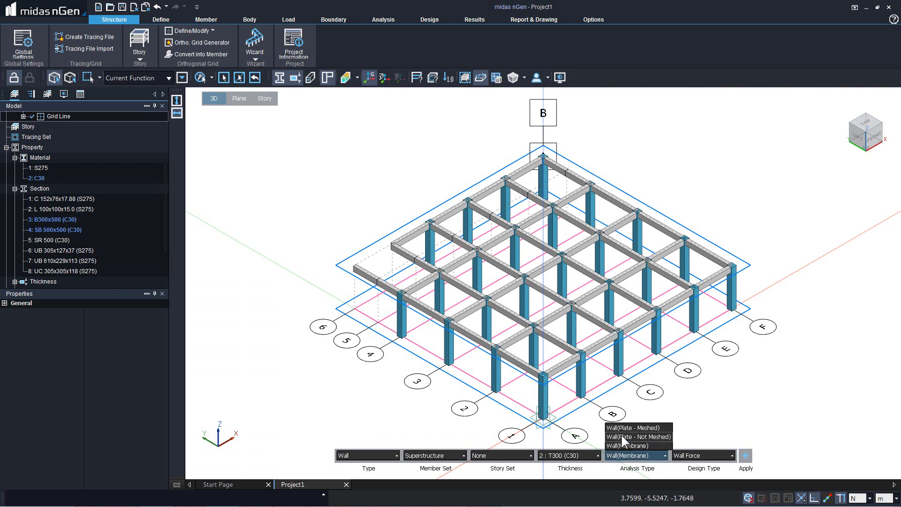
pyautogui.click(622, 438)
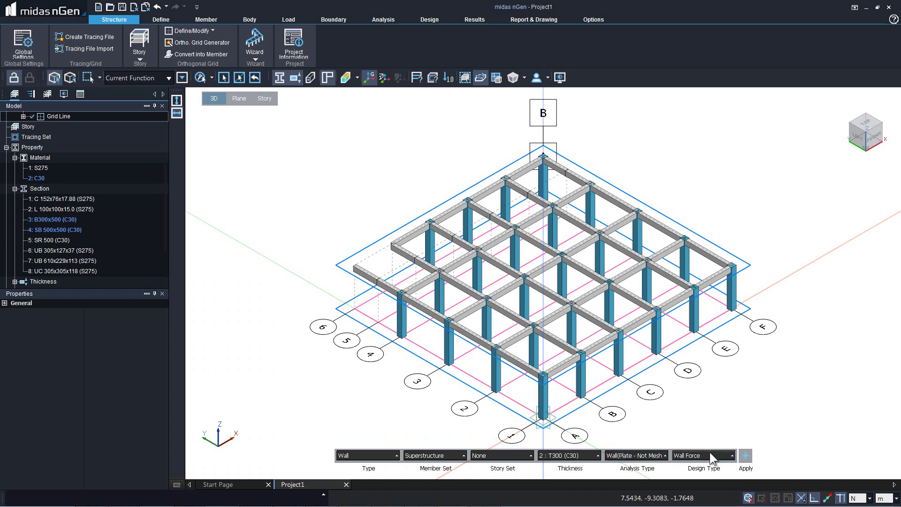
# In top view, draw a T300 (C30) L-shaped wall through A5, A6 and B6.
pyautogui.rightClick(440, 289)
pyautogui.click(436, 254)
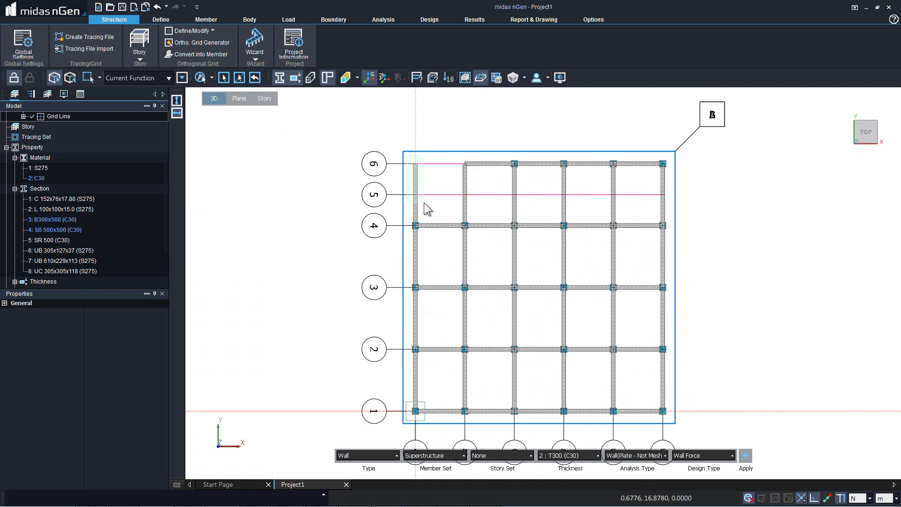
pyautogui.click(408, 160)
pyautogui.click(474, 200)
pyautogui.rightClick(475, 206)
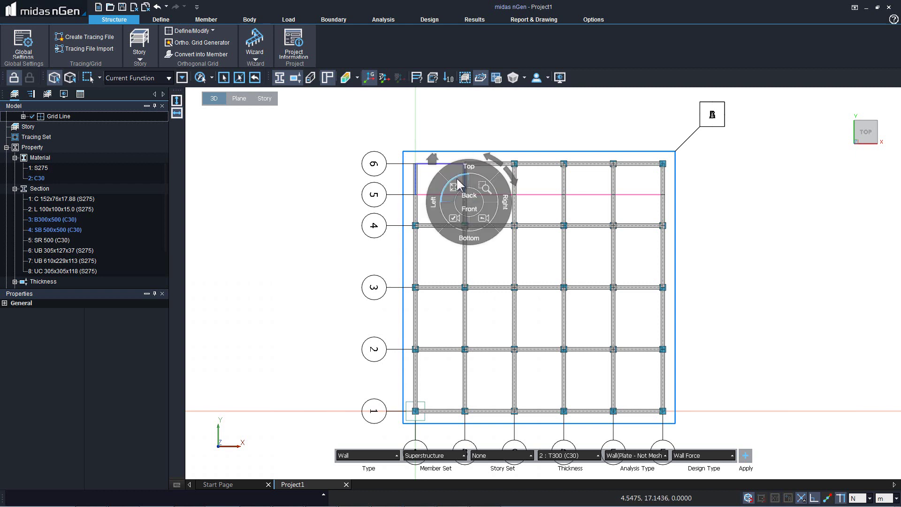
pyautogui.click(433, 159)
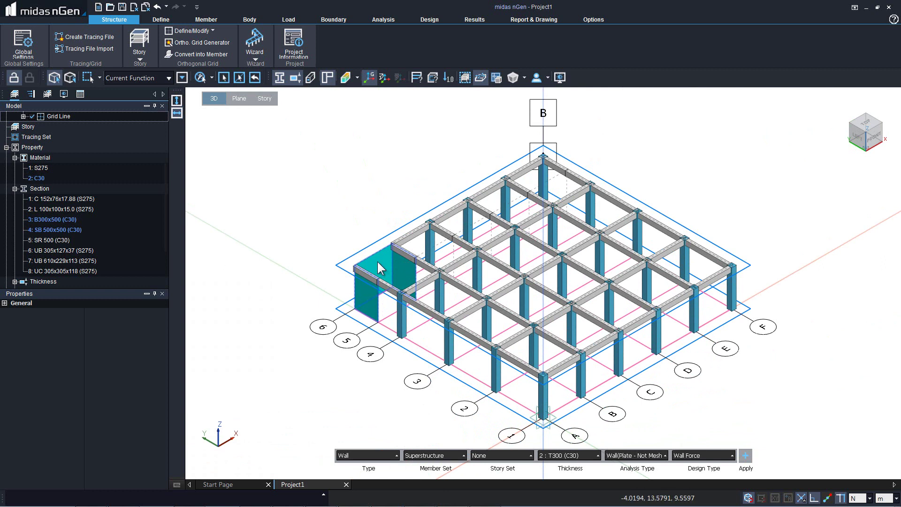
pyautogui.click(746, 456)
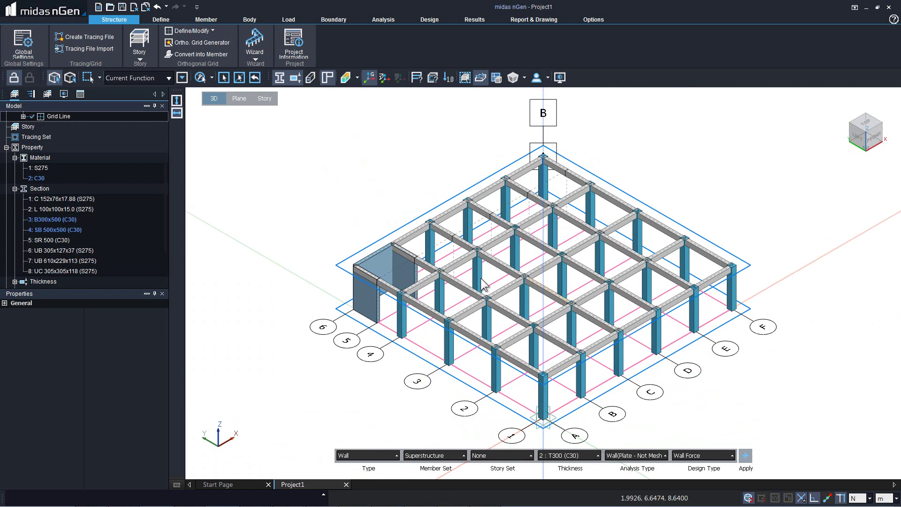
pyautogui.press('Escape')
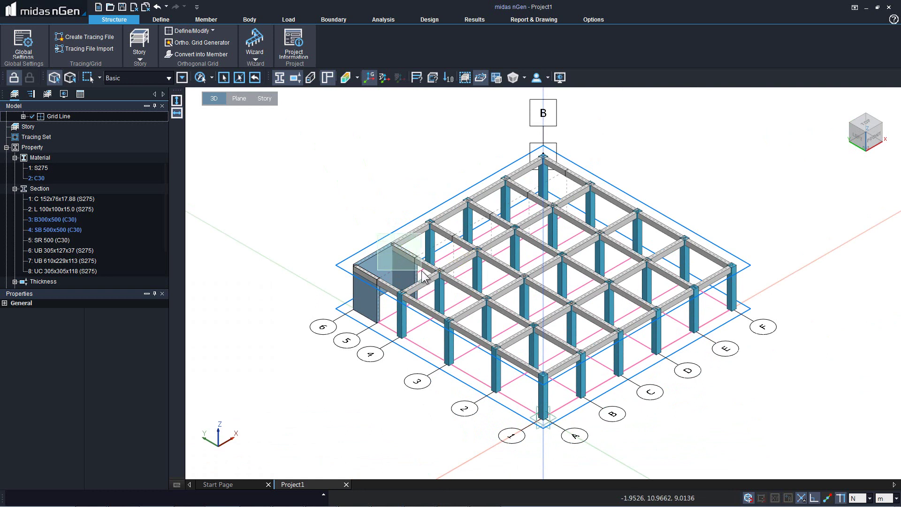
# Inspect the two existing beams sitting on top of the wall.
pyautogui.click(403, 261)
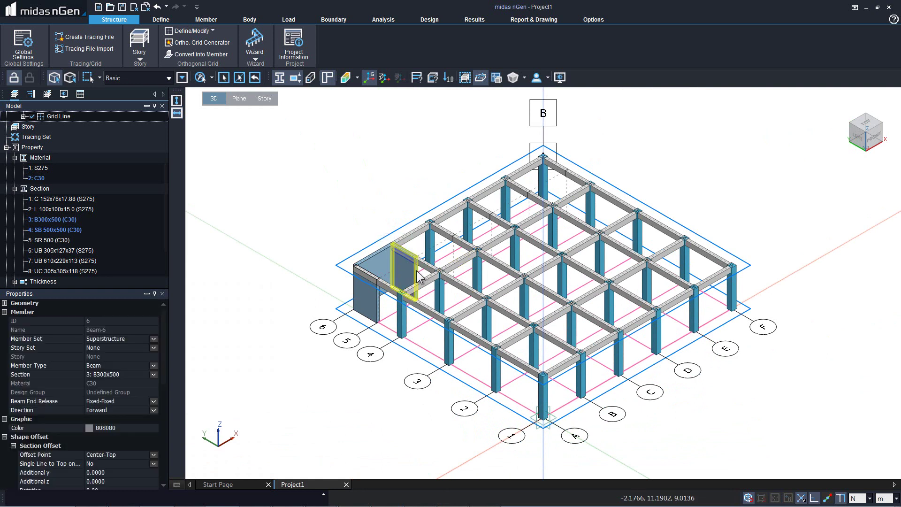
pyautogui.click(384, 289)
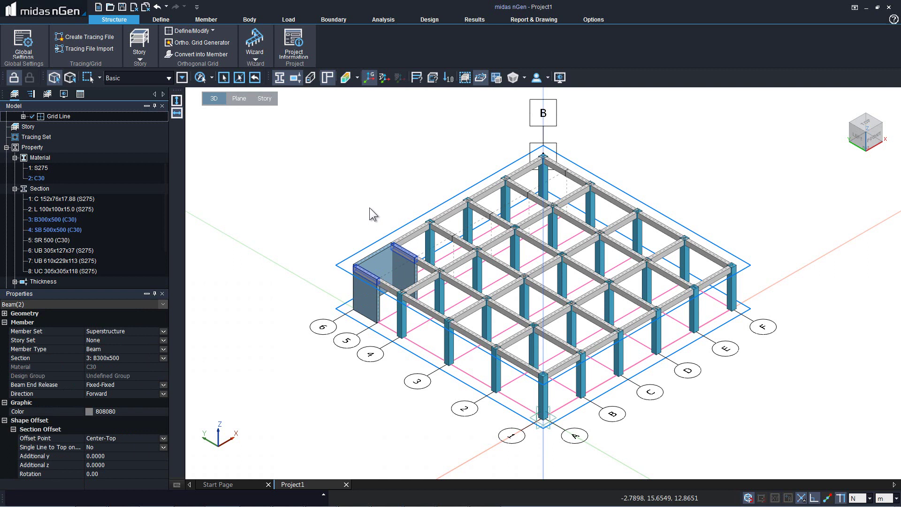
pyautogui.press('Escape')
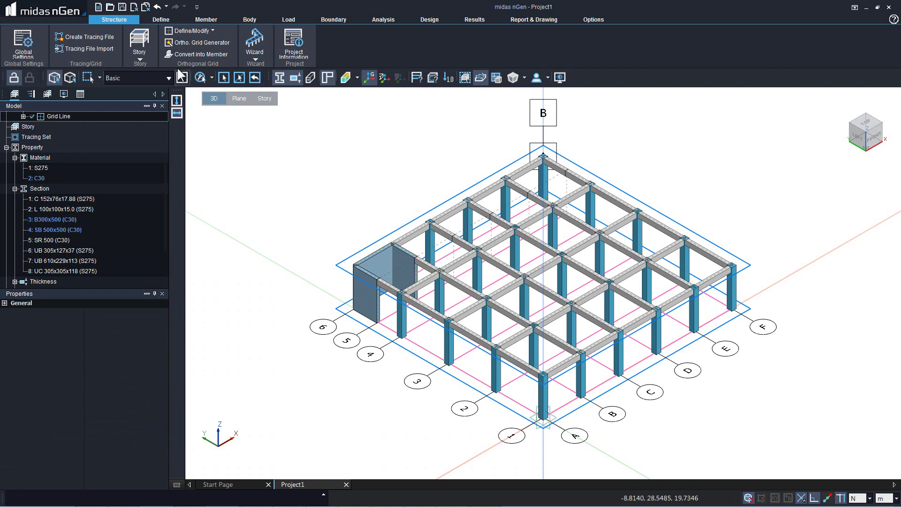
# Draw a 4 m B300x500 beam from the wall's top corner along grid line 5.
pyautogui.click(202, 21)
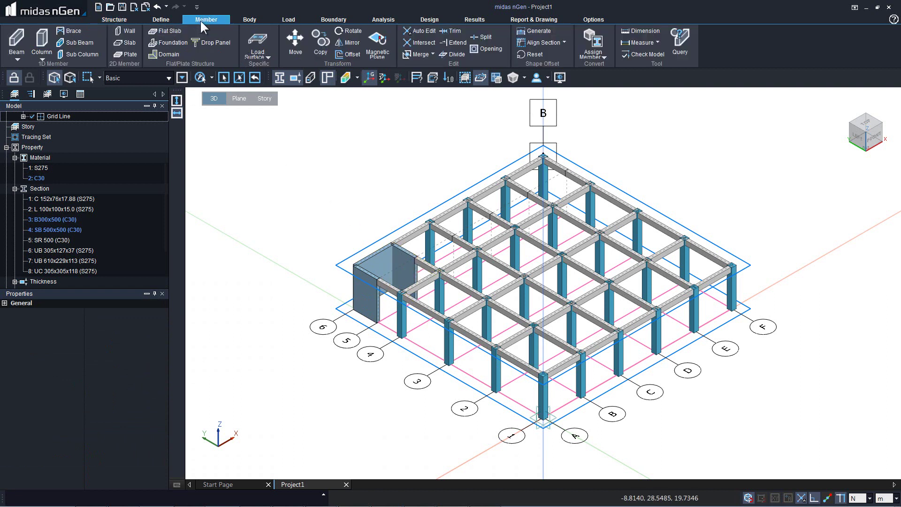
pyautogui.click(16, 46)
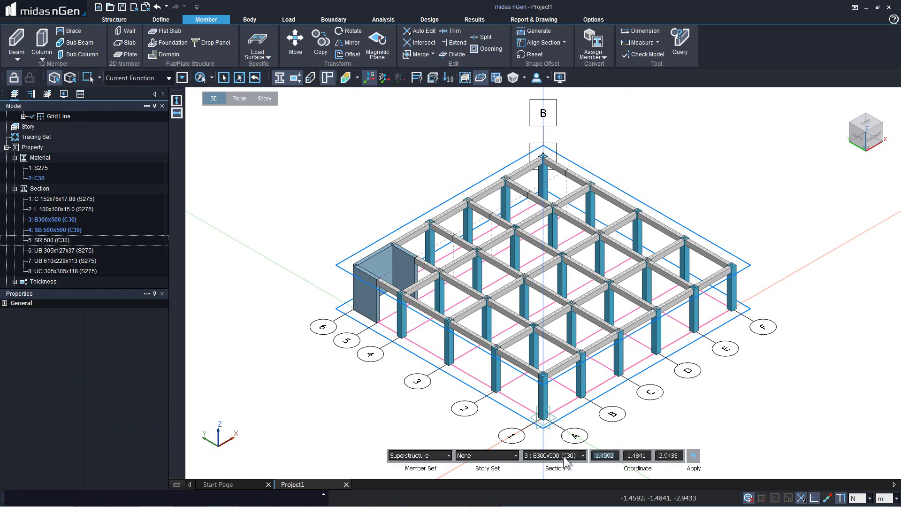
pyautogui.click(379, 281)
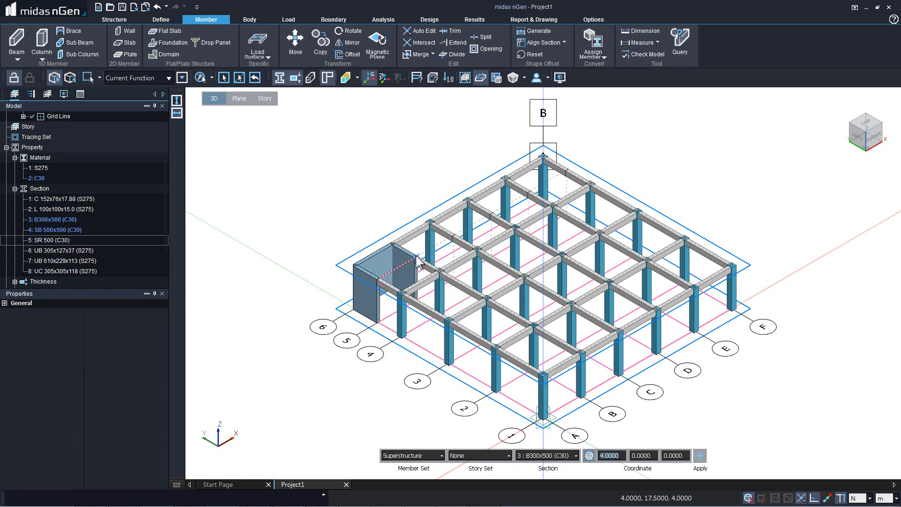
pyautogui.click(417, 260)
pyautogui.press('Escape')
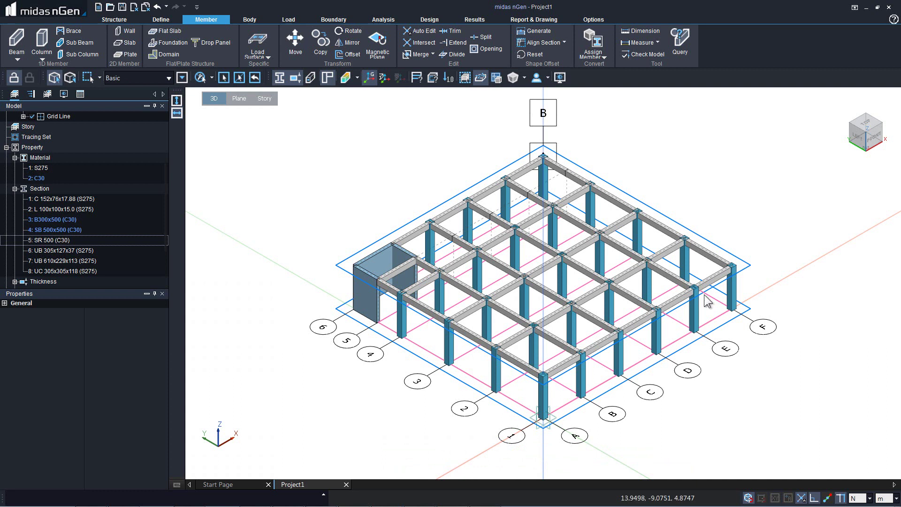
# Set up the slab tool with T150 (C30) thickness and Slab(Membrane) analysis type.
pyautogui.click(125, 45)
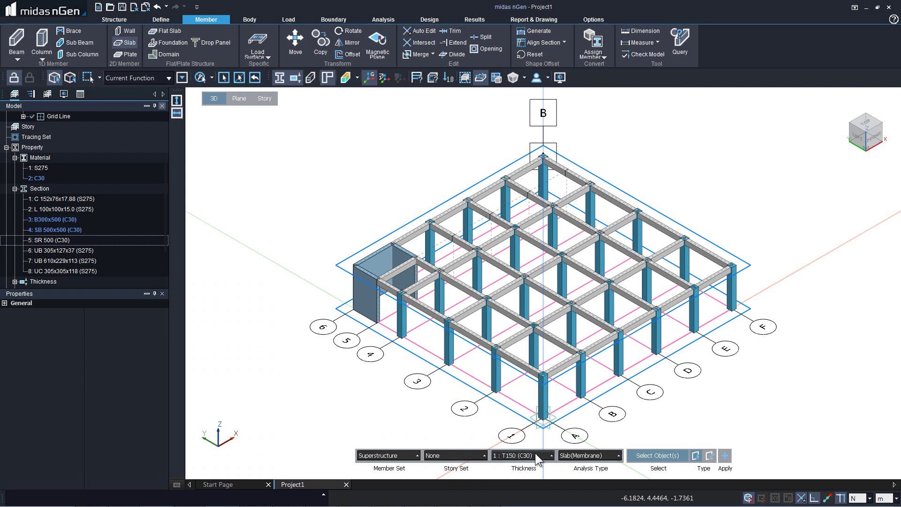
pyautogui.click(607, 455)
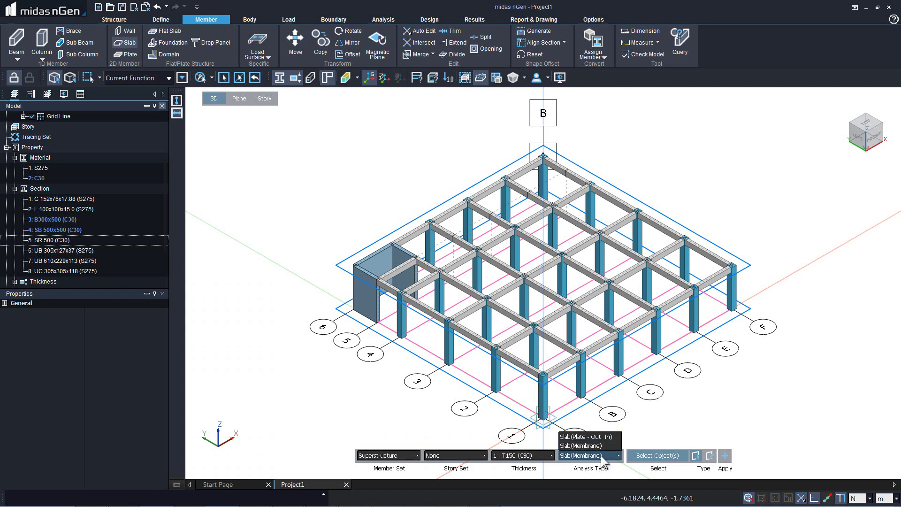
pyautogui.click(589, 447)
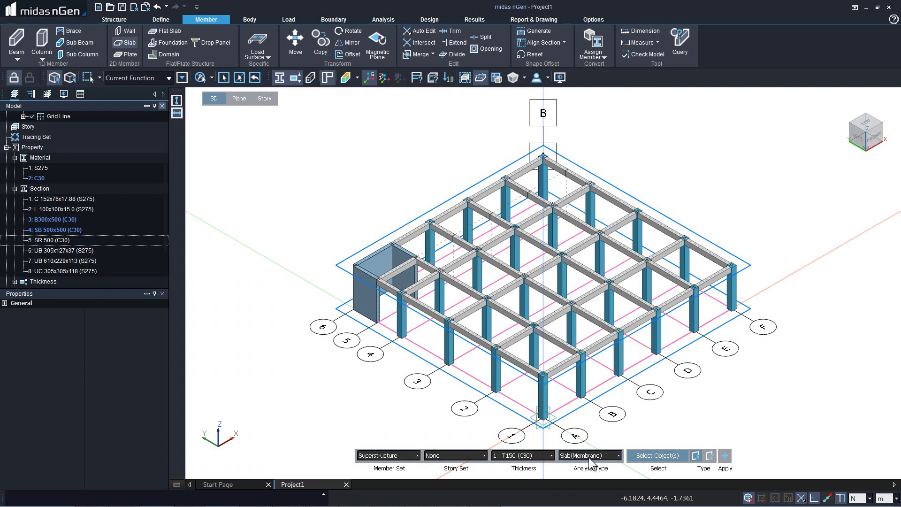
# Window-select the floor beams in Front and Left views and create slabs in all bays.
pyautogui.rightClick(482, 284)
pyautogui.click(479, 295)
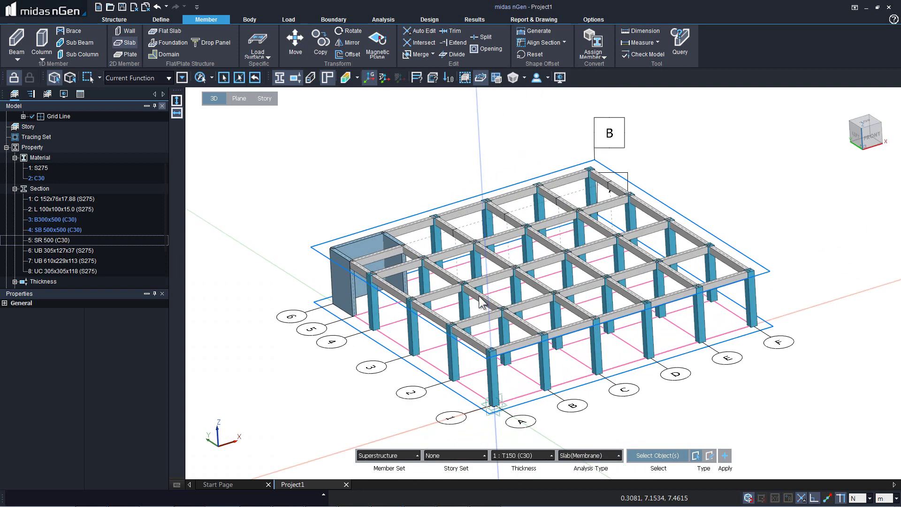
pyautogui.moveTo(372, 219); pyautogui.dragTo(802, 267)
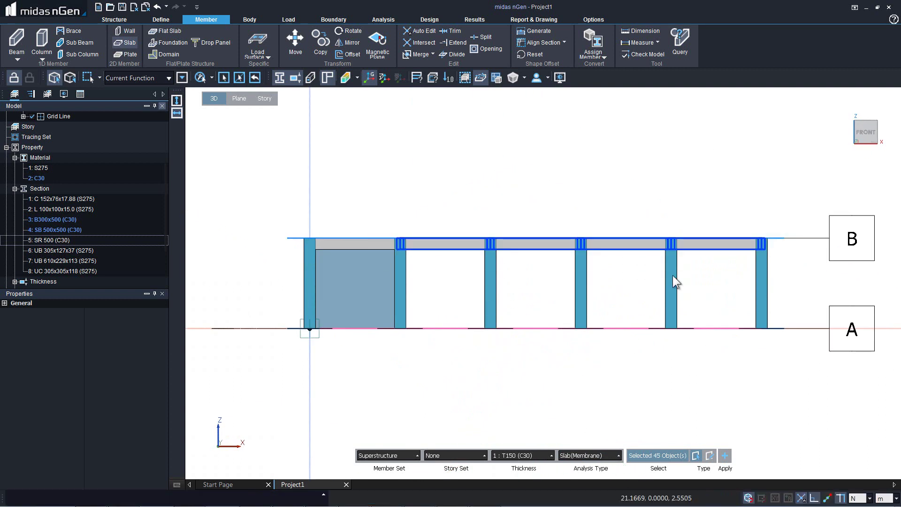
pyautogui.rightClick(526, 215)
pyautogui.click(485, 221)
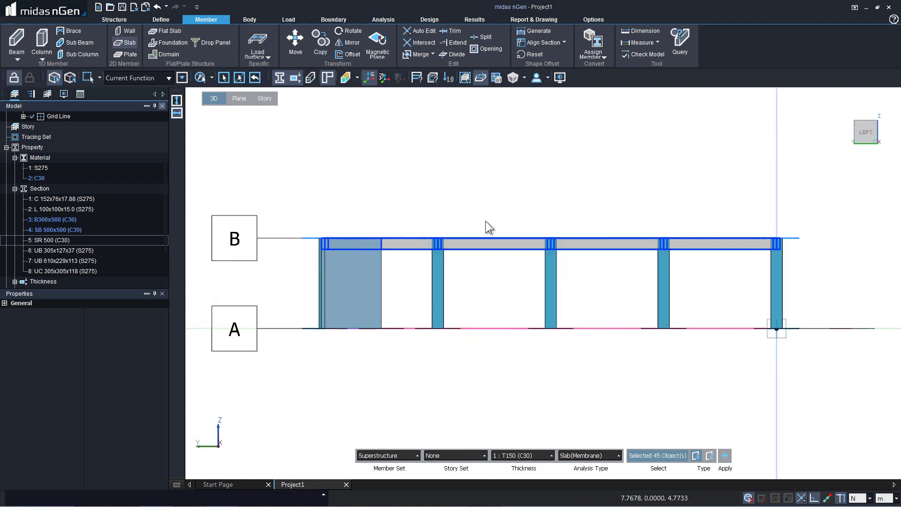
pyautogui.moveTo(374, 213); pyautogui.dragTo(810, 256)
pyautogui.rightClick(601, 218)
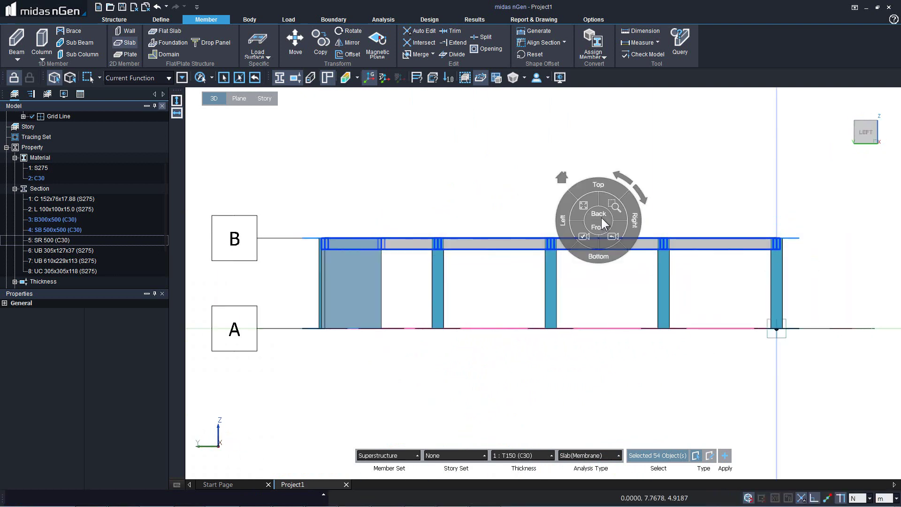
pyautogui.click(559, 178)
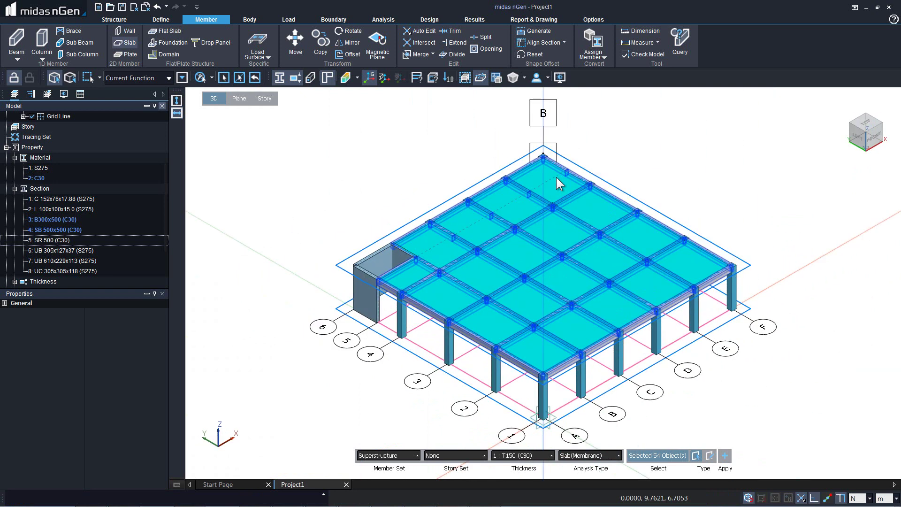
pyautogui.click(723, 456)
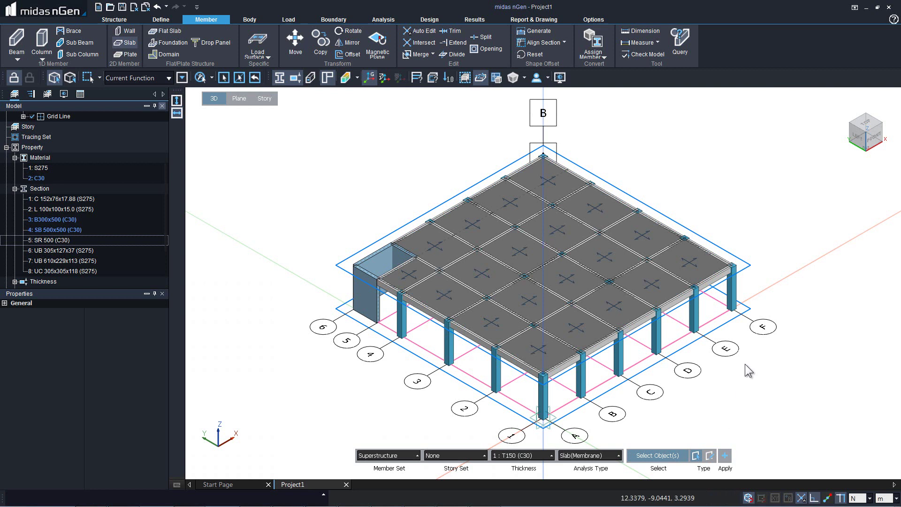
pyautogui.press('Escape')
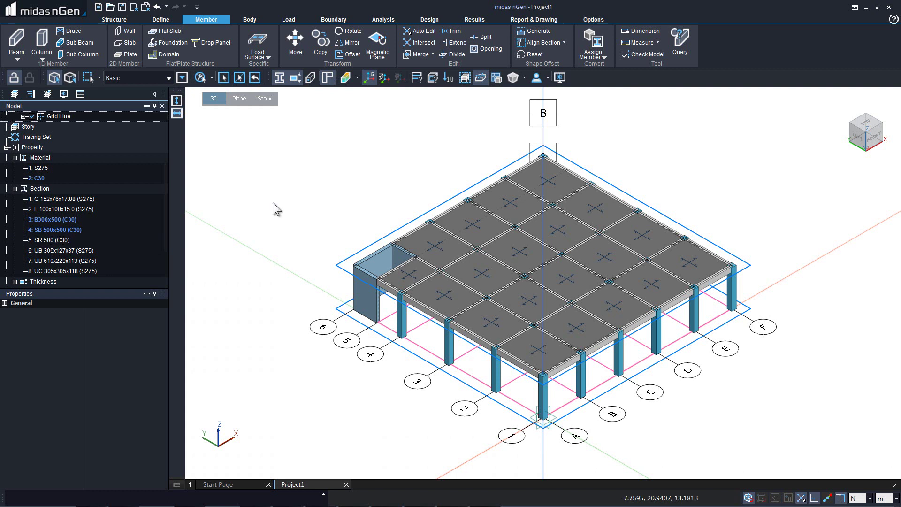
# Open Story Data and add a new story set named T1.
pyautogui.click(102, 22)
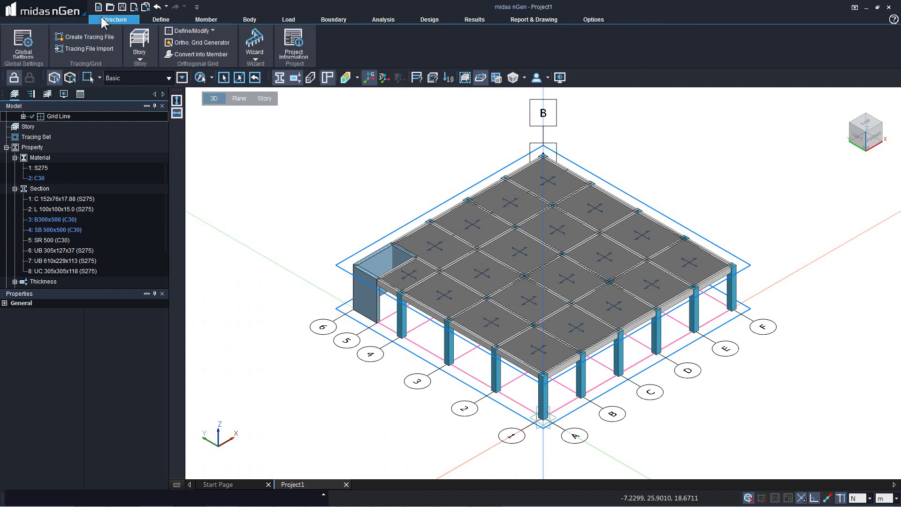
pyautogui.click(137, 55)
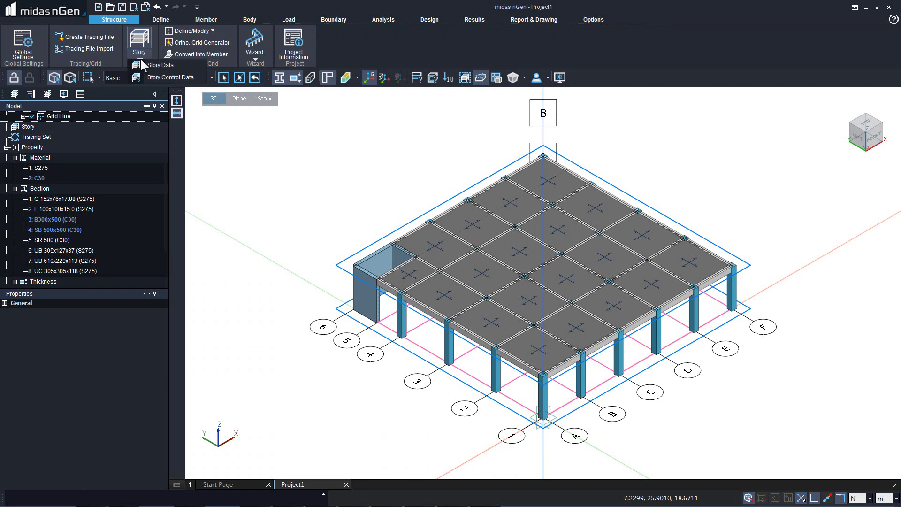
pyautogui.click(148, 66)
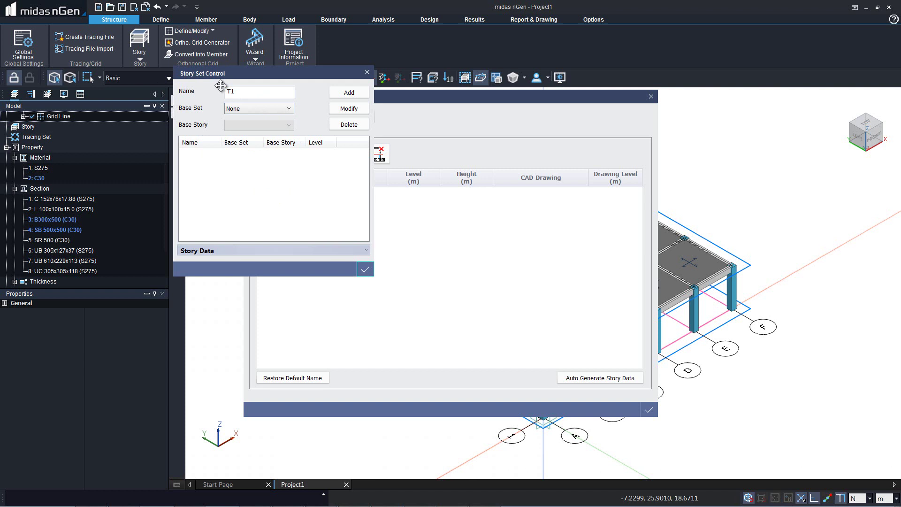
pyautogui.click(259, 90)
pyautogui.click(349, 94)
pyautogui.click(362, 268)
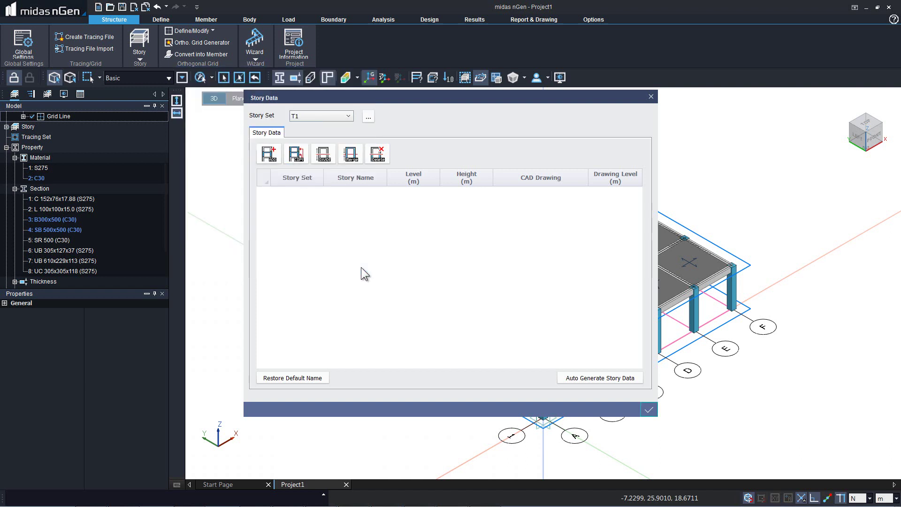
# Auto-generate T1 story data from all 104 selected model objects, giving 1F and Roof at 4 m.
pyautogui.click(599, 378)
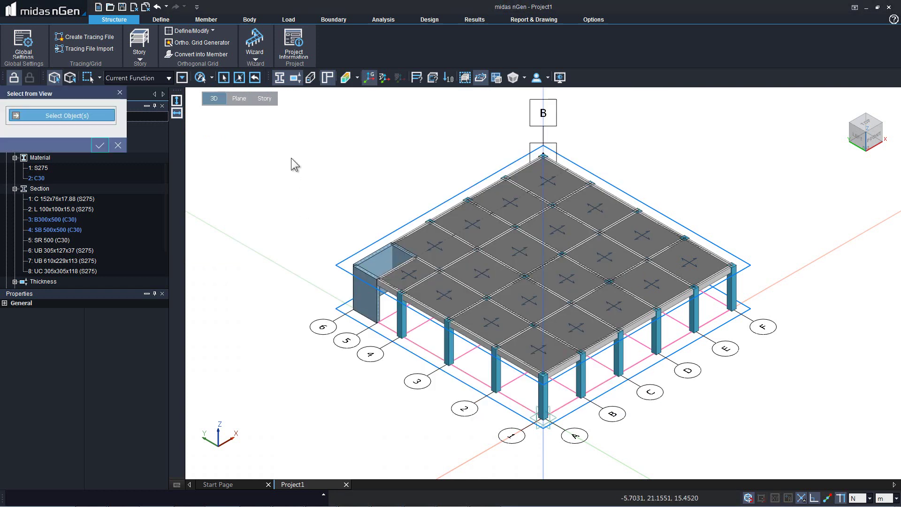
pyautogui.moveTo(300, 151); pyautogui.dragTo(800, 438)
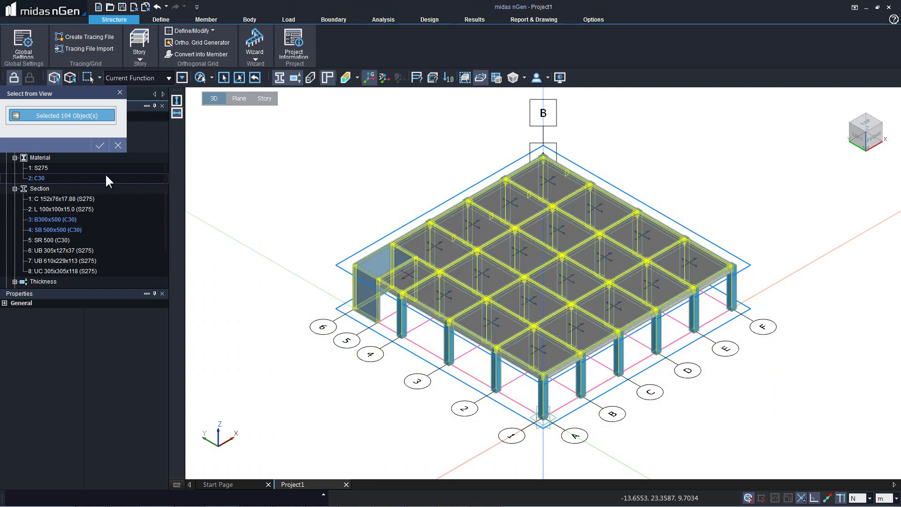
pyautogui.click(100, 145)
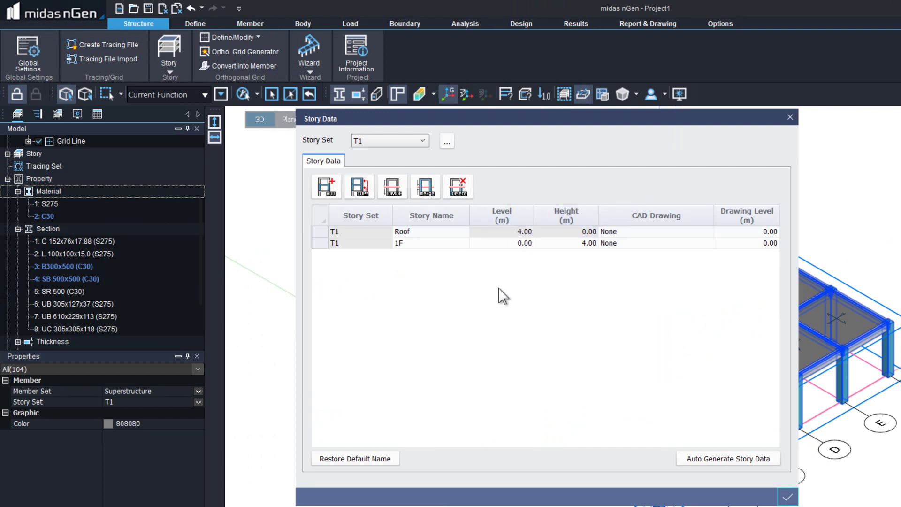
pyautogui.press('Escape')
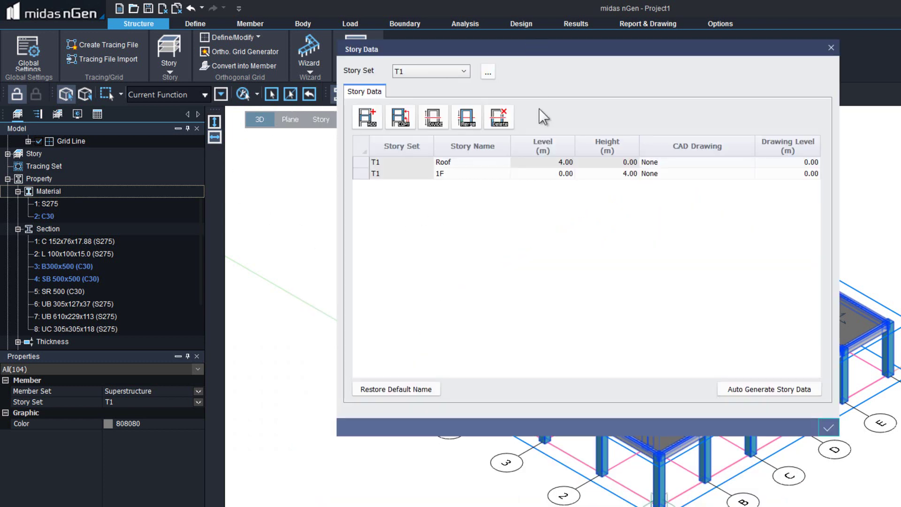
# Add five replicated copies of 1F so stories run 1F–6F with Roof at 24 m.
pyautogui.click(373, 118)
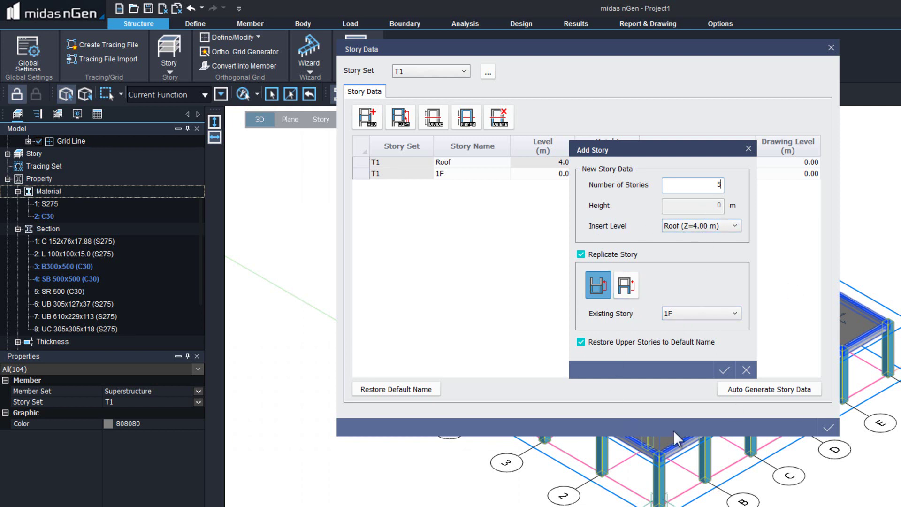
pyautogui.click(626, 287)
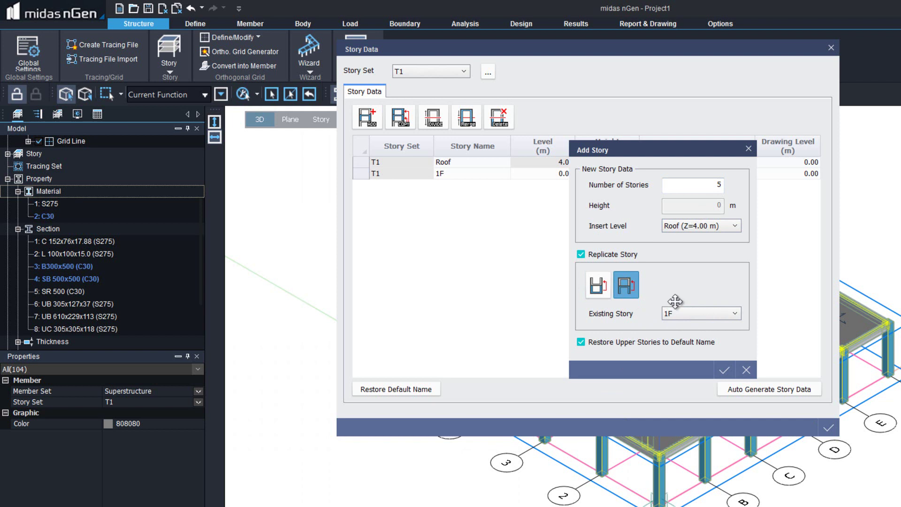
pyautogui.click(724, 370)
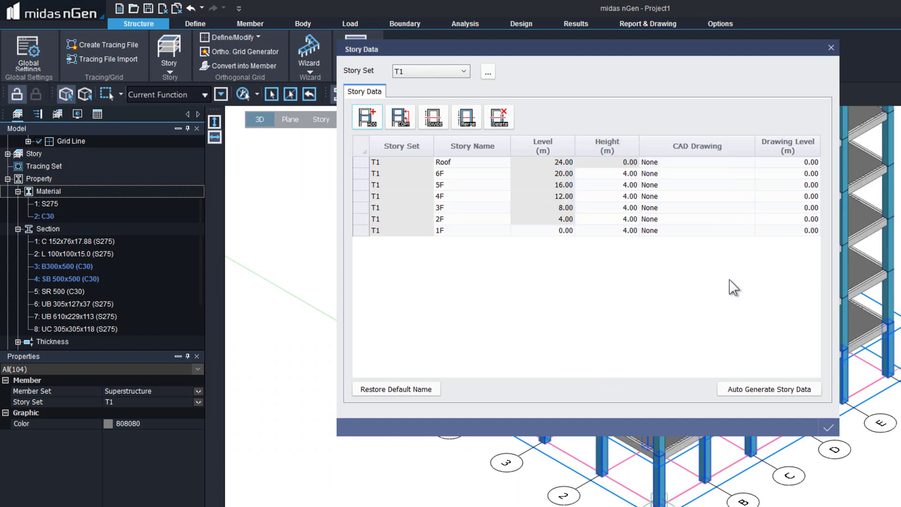
pyautogui.click(831, 48)
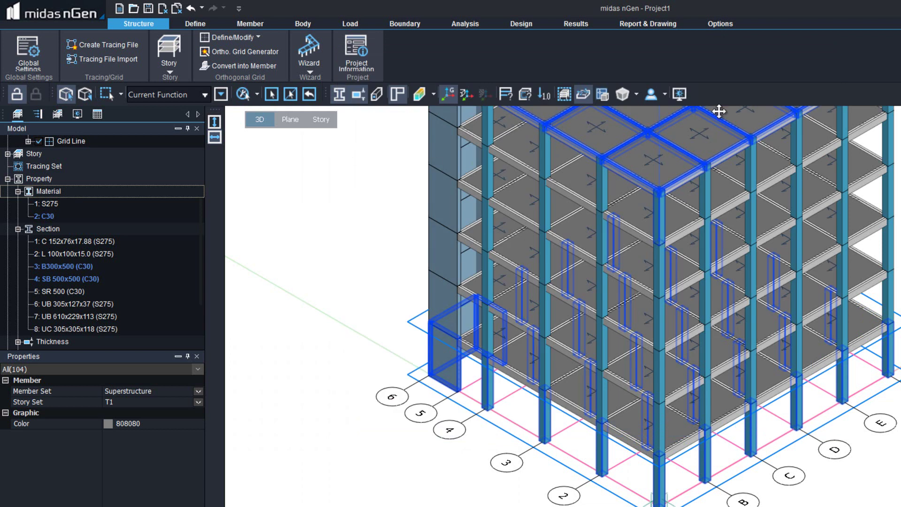
pyautogui.moveTo(724, 79)
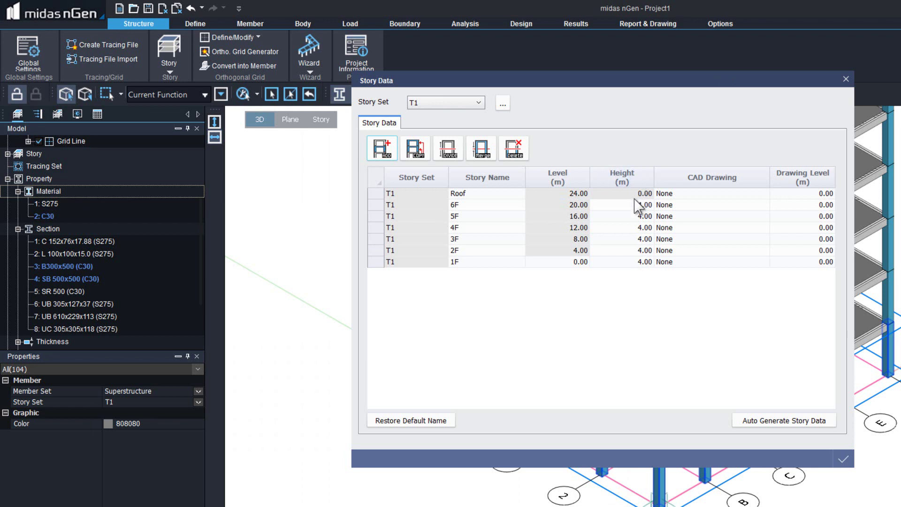
# Set storey heights 3F and 4F to 3.5 m and 5F and 6F to 2.8 m.
pyautogui.click(637, 252)
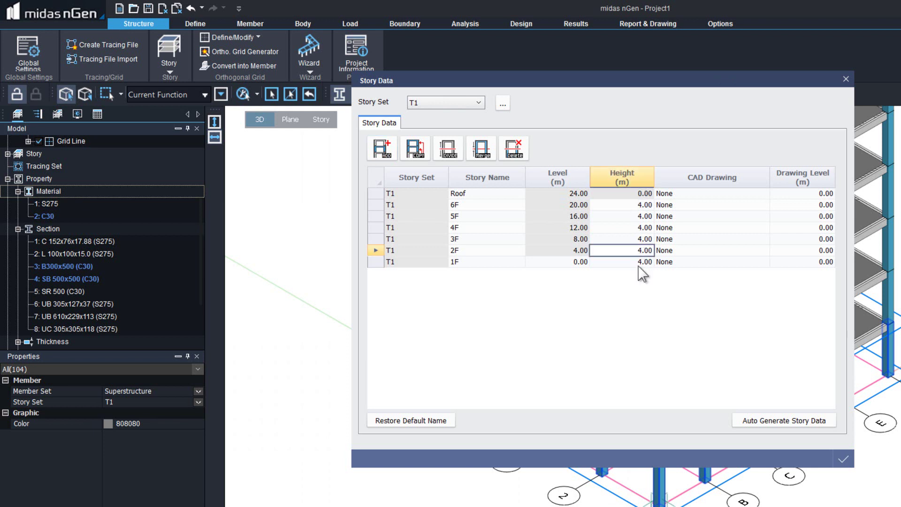
pyautogui.click(636, 239)
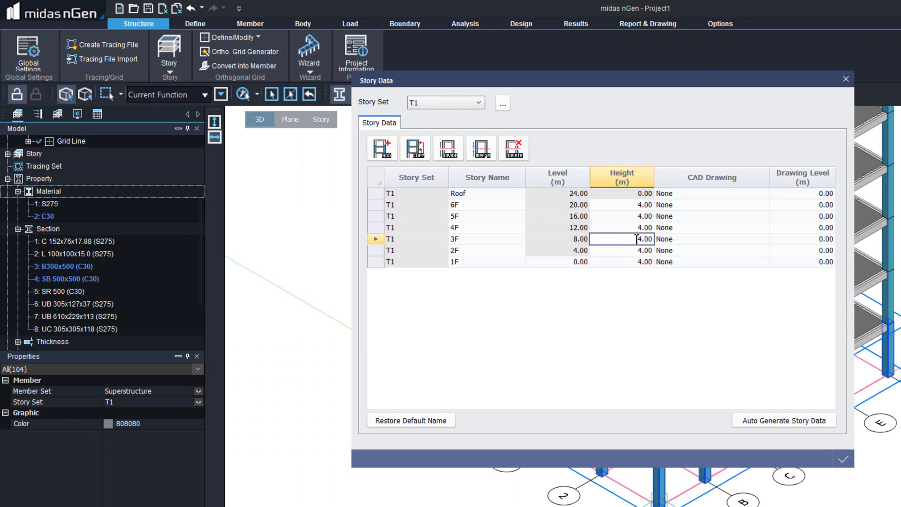
pyautogui.write('3.5')
pyautogui.click(632, 228)
pyautogui.write('3.5')
pyautogui.click(644, 217)
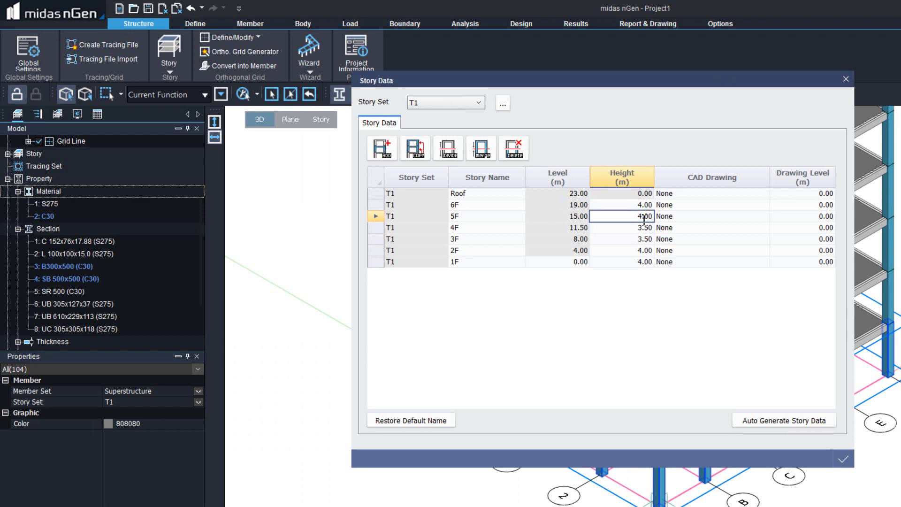
pyautogui.write('2.8')
pyautogui.click(634, 204)
pyautogui.write('2.8')
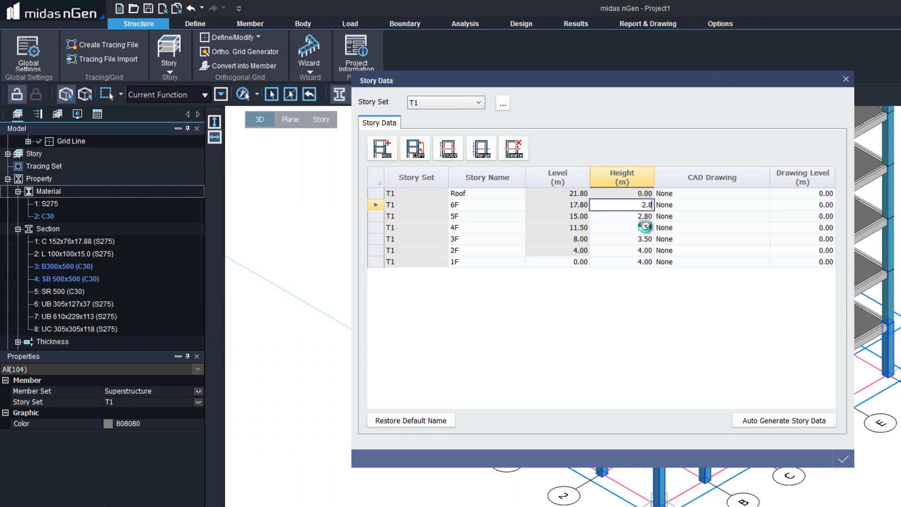
pyautogui.click(645, 227)
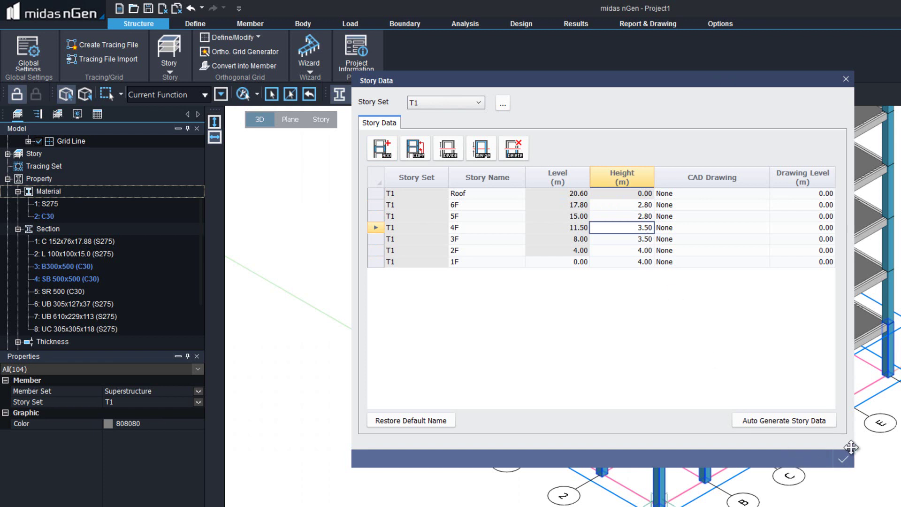
pyautogui.click(844, 460)
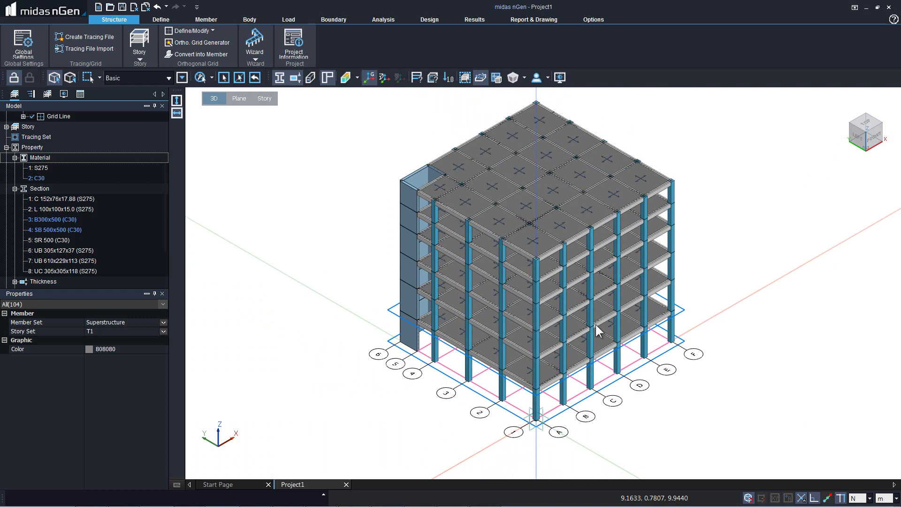
# Pan the building slightly and switch to the Front elevation view.
pyautogui.moveTo(631, 240); pyautogui.dragTo(620, 259, button='middle')
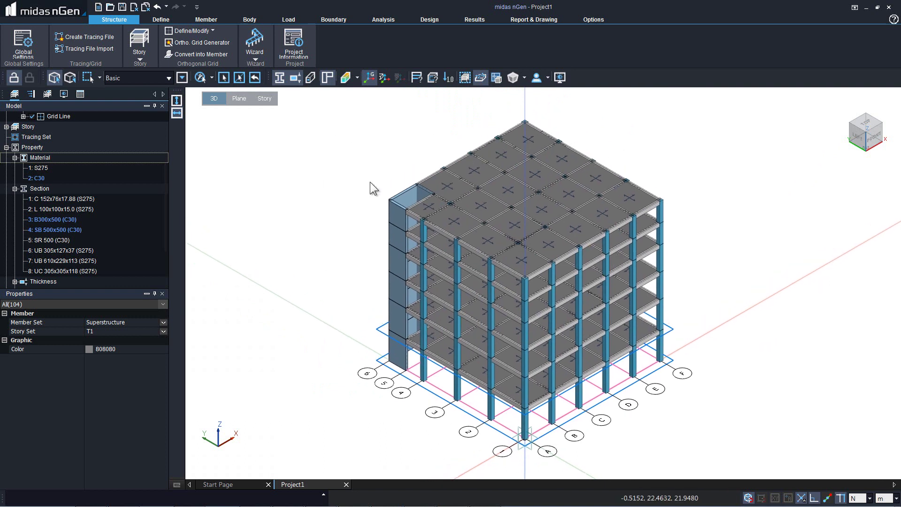
pyautogui.rightClick(370, 183)
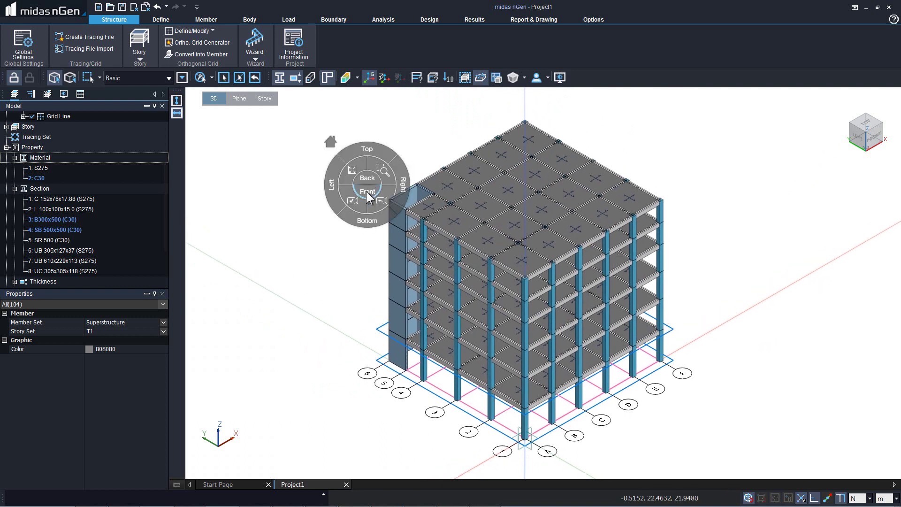
pyautogui.click(367, 191)
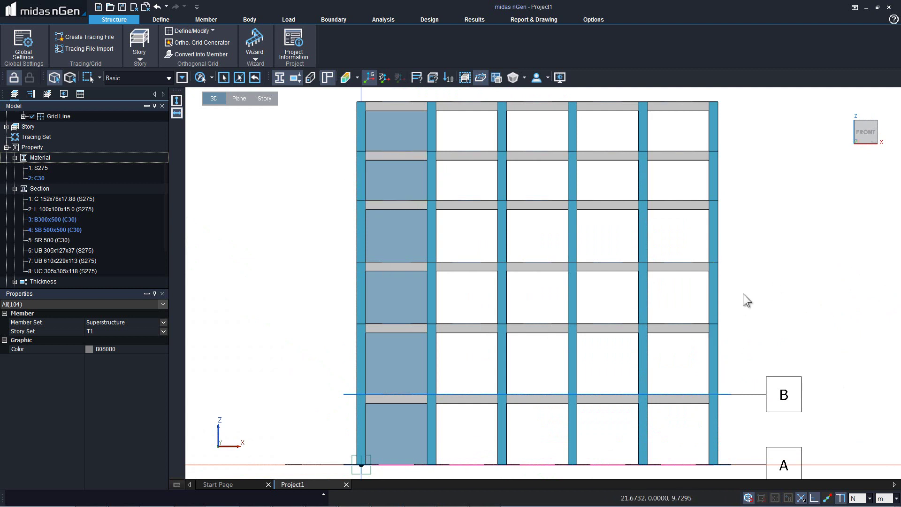
# Delete the upper right columns and beams in front elevation, leaving six, four and two storeys.
pyautogui.moveTo(743, 295); pyautogui.dragTo(677, 95)
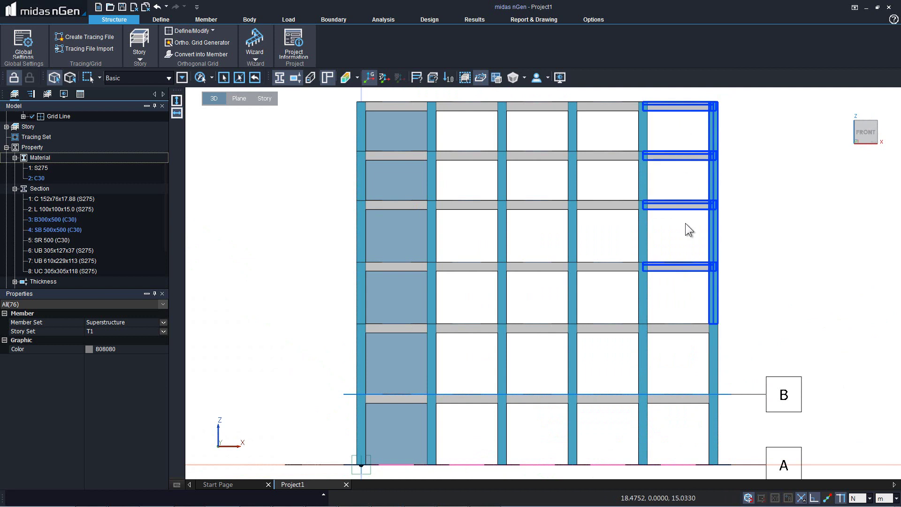
pyautogui.moveTo(680, 188); pyautogui.dragTo(542, 96)
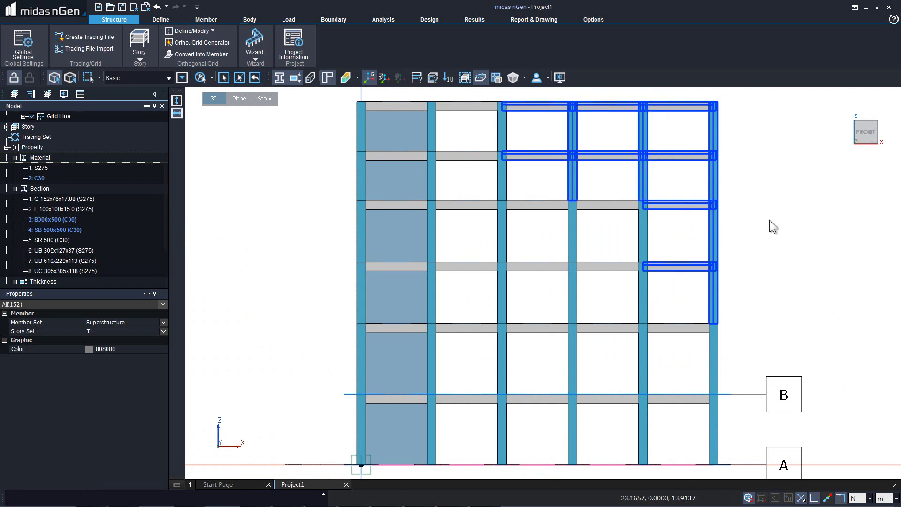
pyautogui.press('Delete')
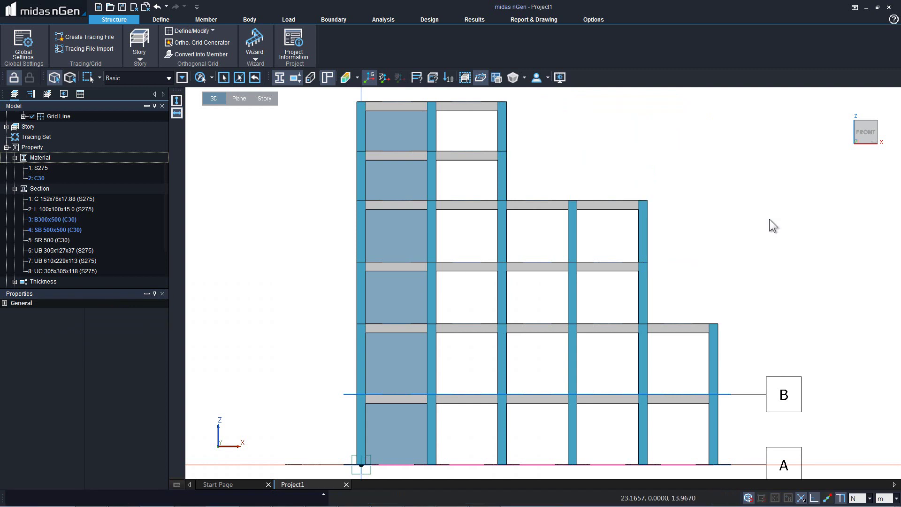
pyautogui.rightClick(772, 222)
pyautogui.click(730, 221)
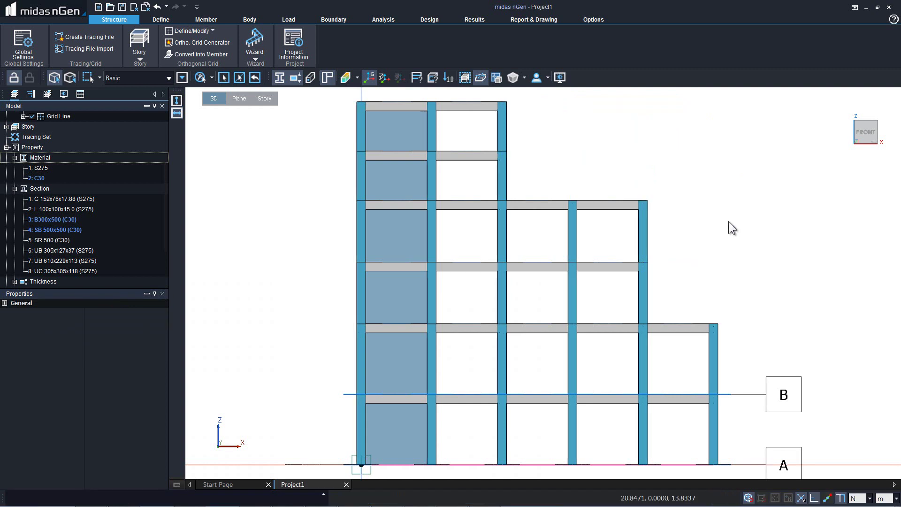
# Delete the upper right columns and beams in the left elevation, then return to isometric view.
pyautogui.moveTo(739, 307); pyautogui.dragTo(678, 99)
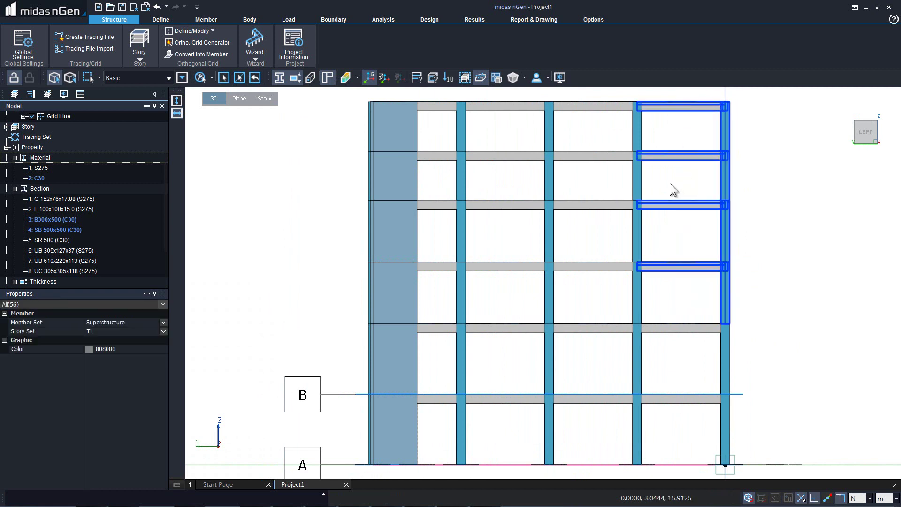
pyautogui.moveTo(671, 184); pyautogui.dragTo(590, 96)
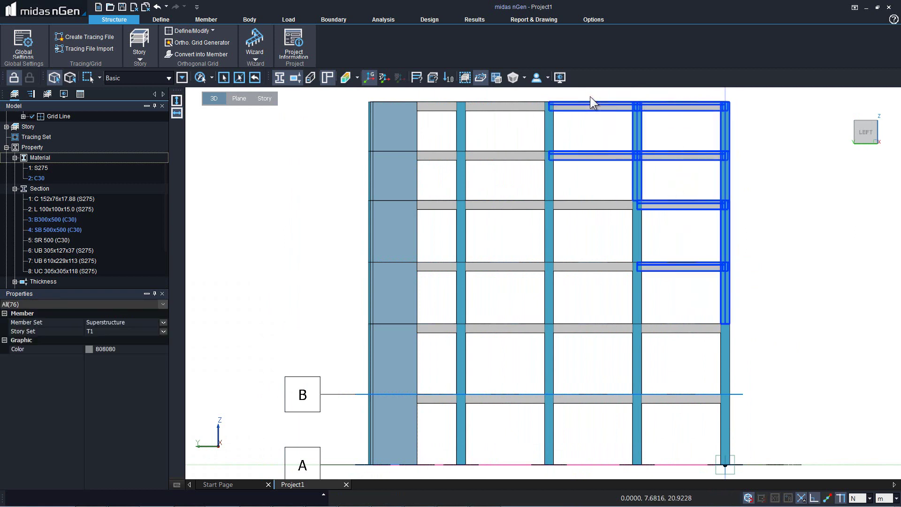
pyautogui.press('Delete')
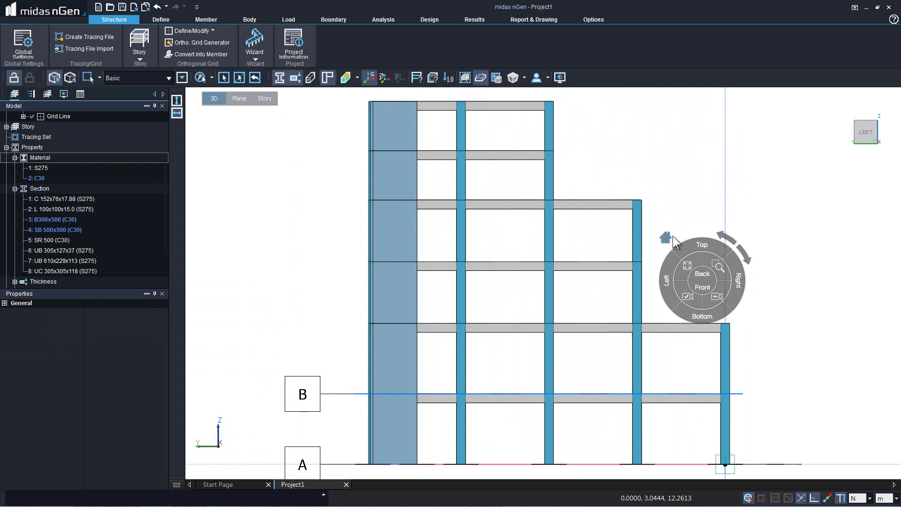
pyautogui.click(670, 236)
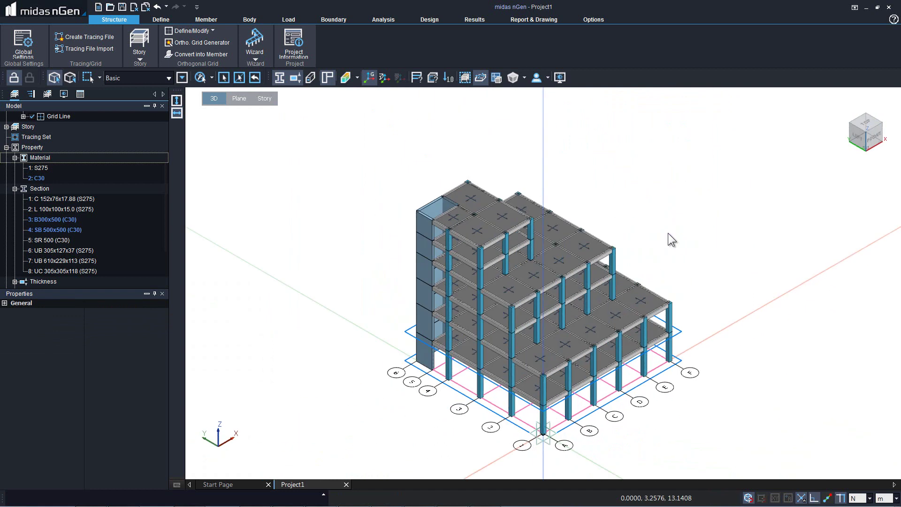